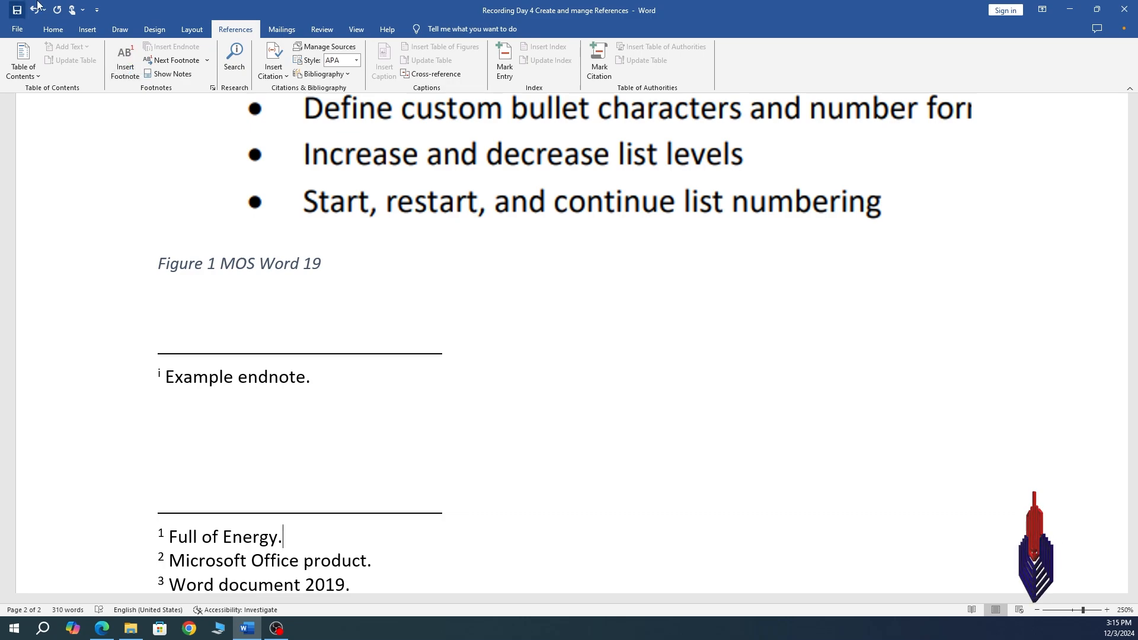
# - Highlight the word "powerful" together with its footnote mark in yellow in the first paragraph under the footnotes heading
pyautogui.click(398, 223)
pyautogui.click(500, 297)
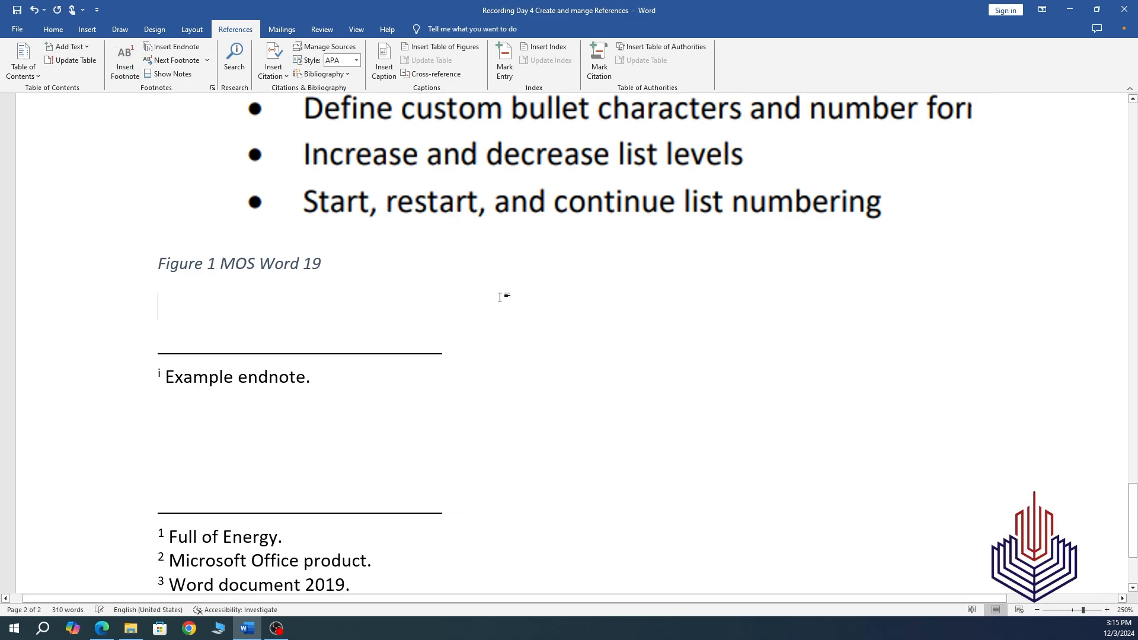
pyautogui.scroll(15, 469, 330)
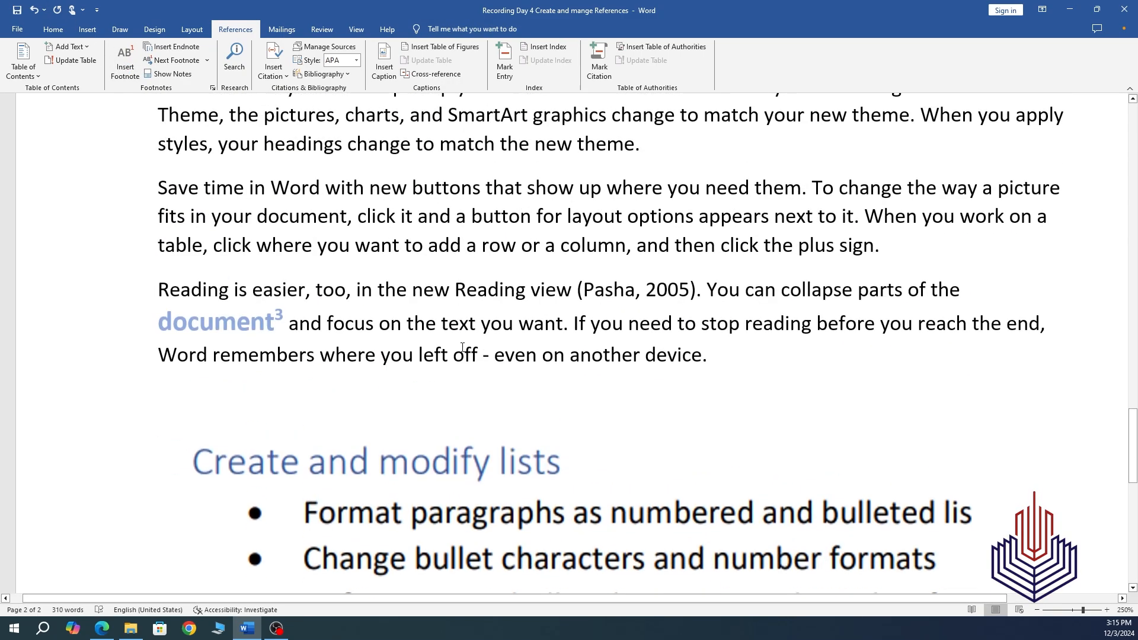
pyautogui.scroll(5, 461, 348)
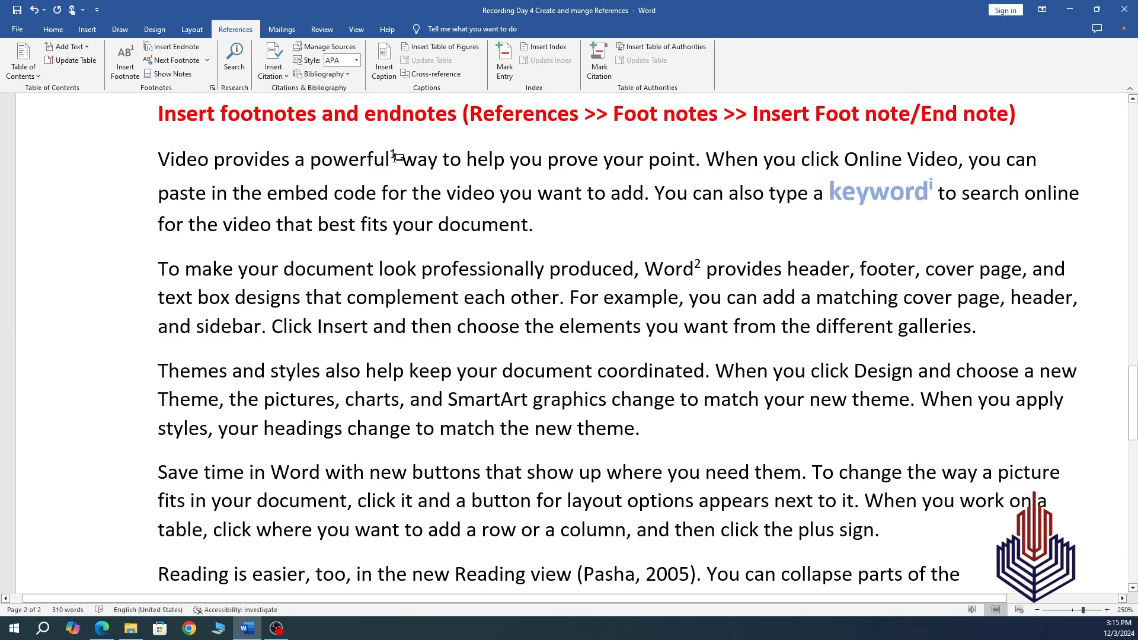
pyautogui.moveTo(310, 159); pyautogui.dragTo(399, 168)
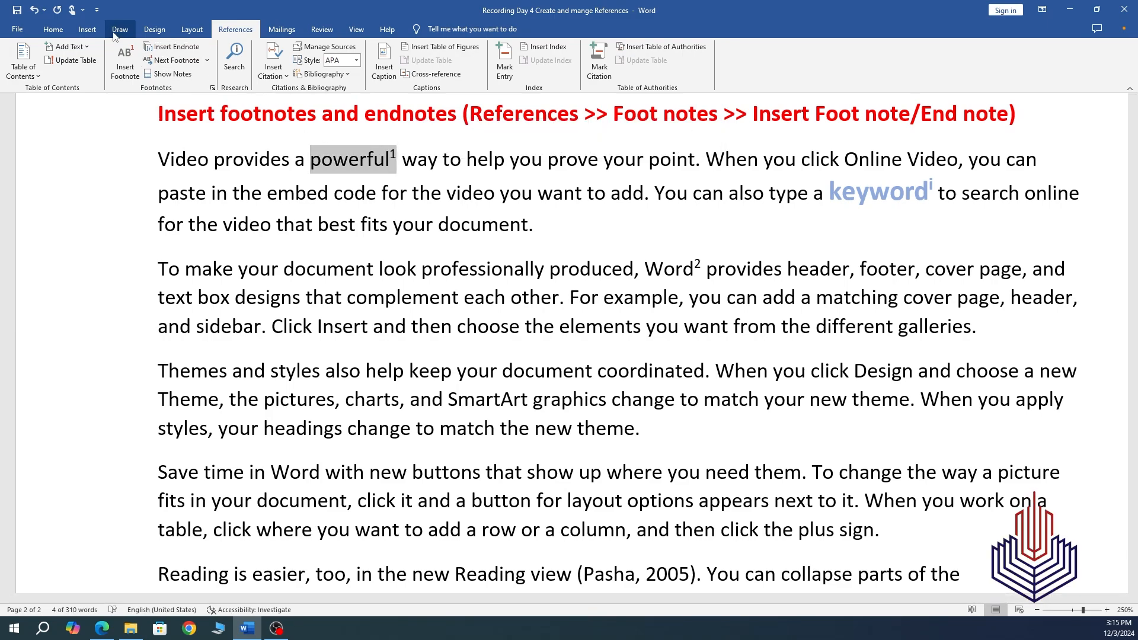
pyautogui.click(66, 29)
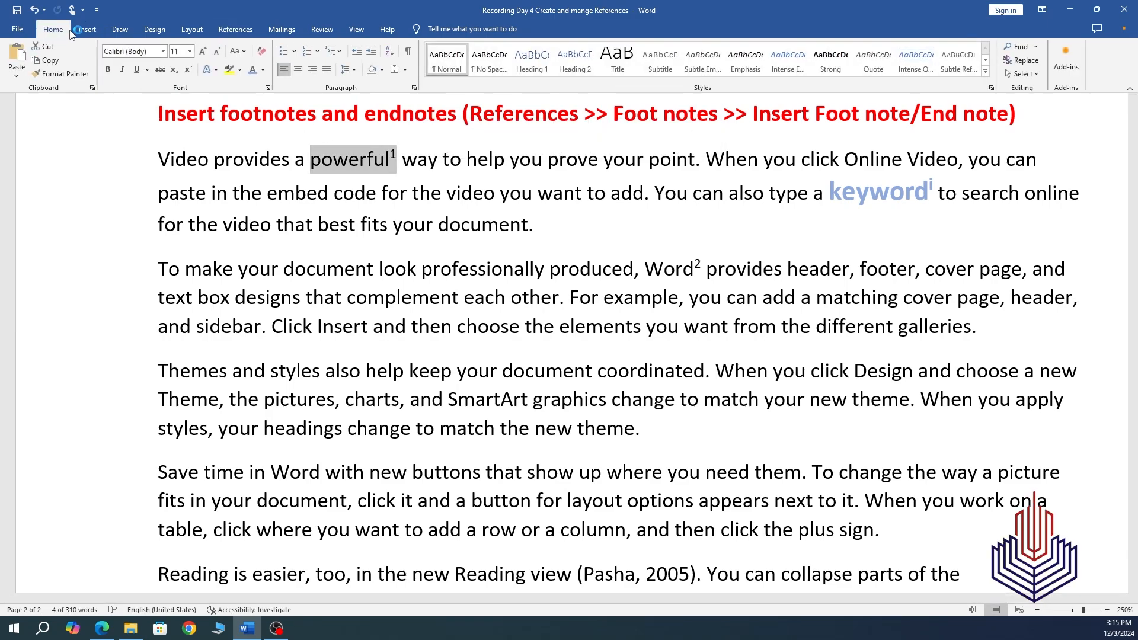
pyautogui.click(232, 73)
pyautogui.click(379, 269)
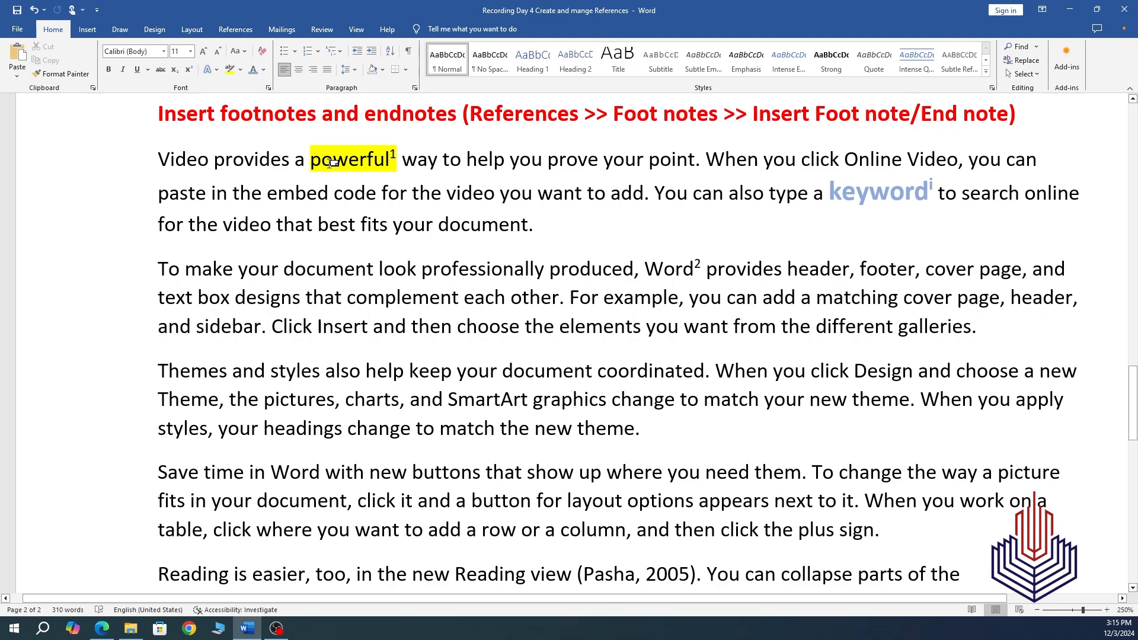
# - Follow the footnote mark on "powerful" to its note, and check the footnote on "document" against its entry at the page end
pyautogui.doubleClick(389, 165)
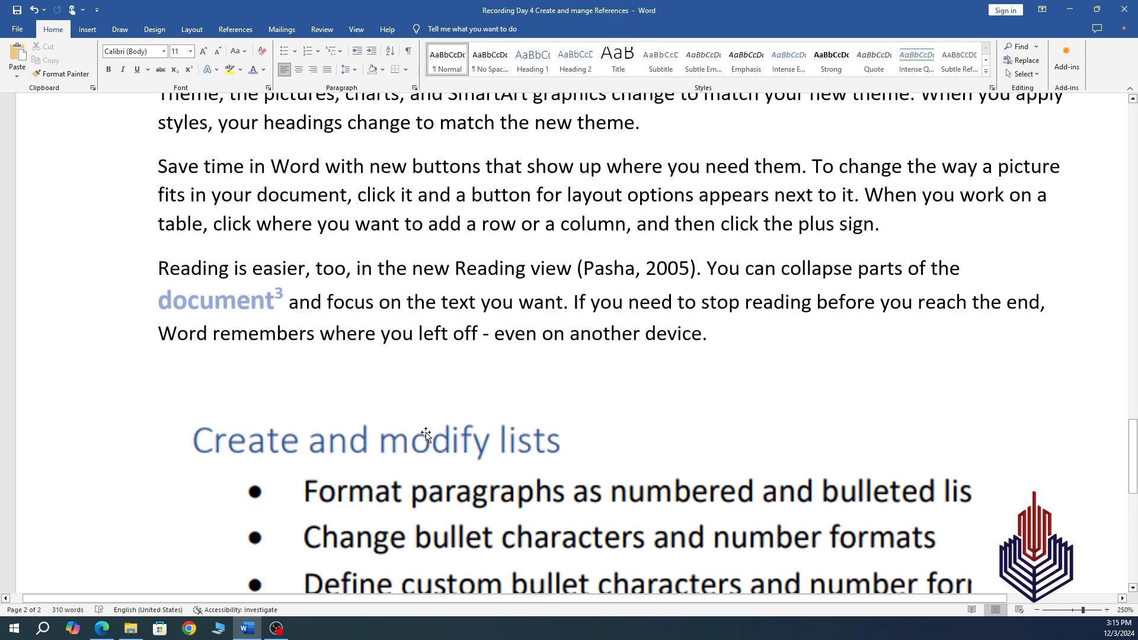
pyautogui.scroll(-1, 427, 433)
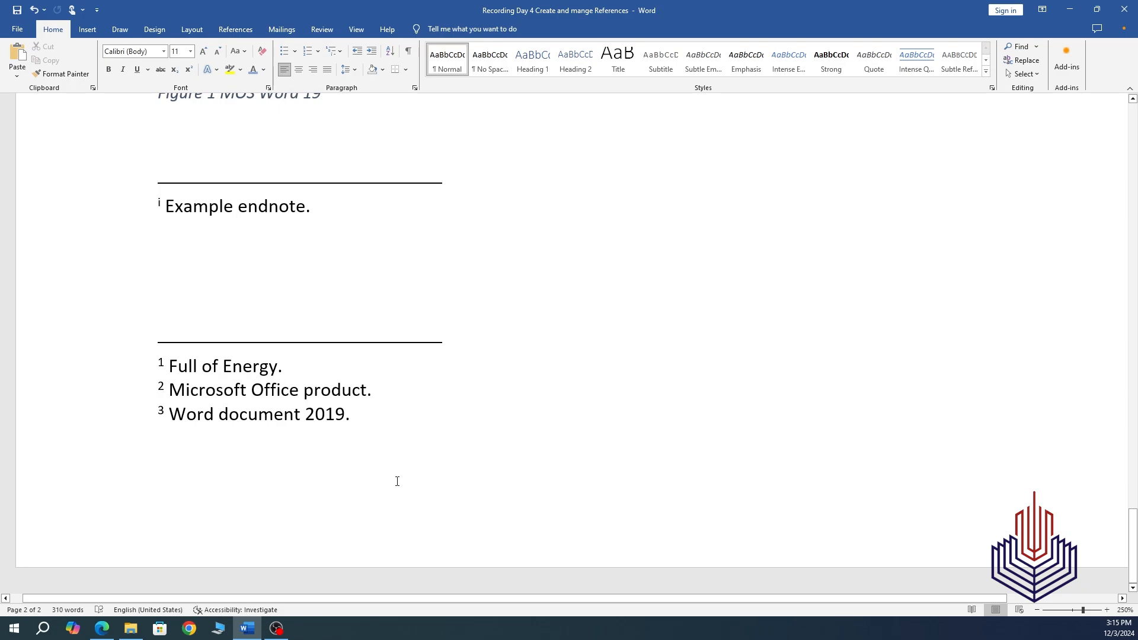
pyautogui.scroll(10, 396, 481)
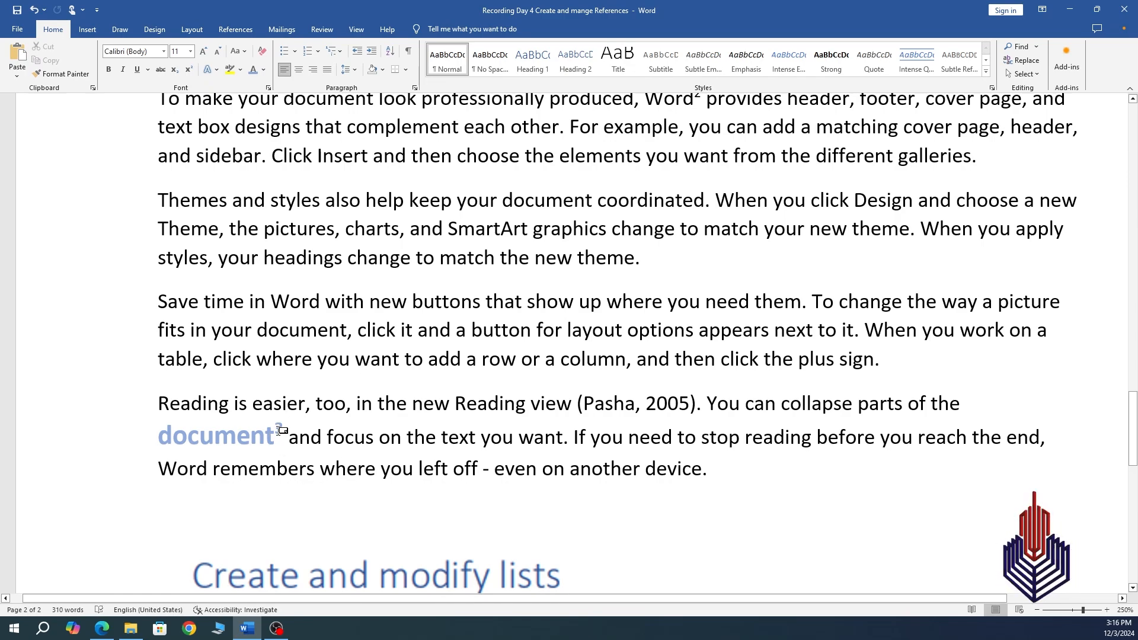
pyautogui.moveTo(283, 424)
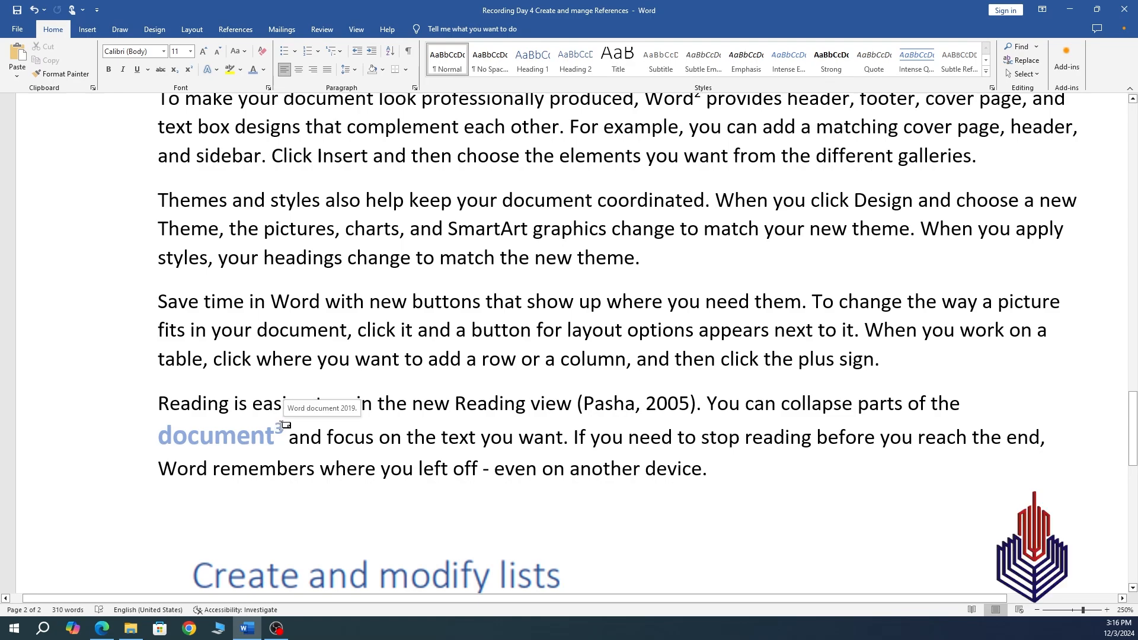
pyautogui.scroll(-10, 425, 431)
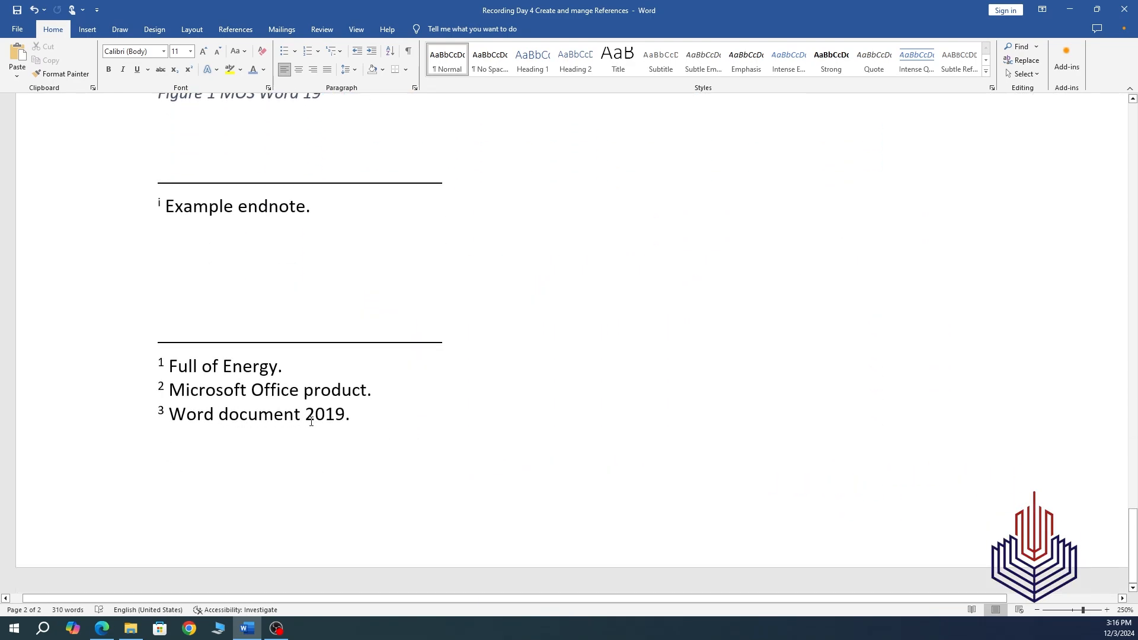
# - Insert an endnote after the word "Design" in the third paragraph with the text "Patterns for Decore."
pyautogui.scroll(15, 360, 305)
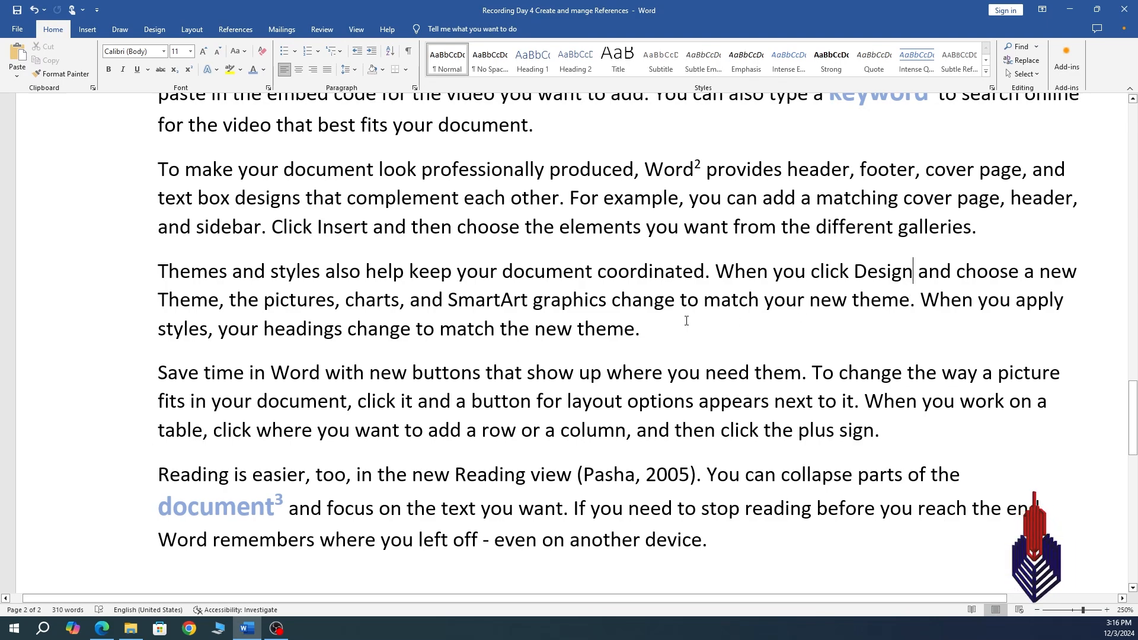
pyautogui.click(235, 31)
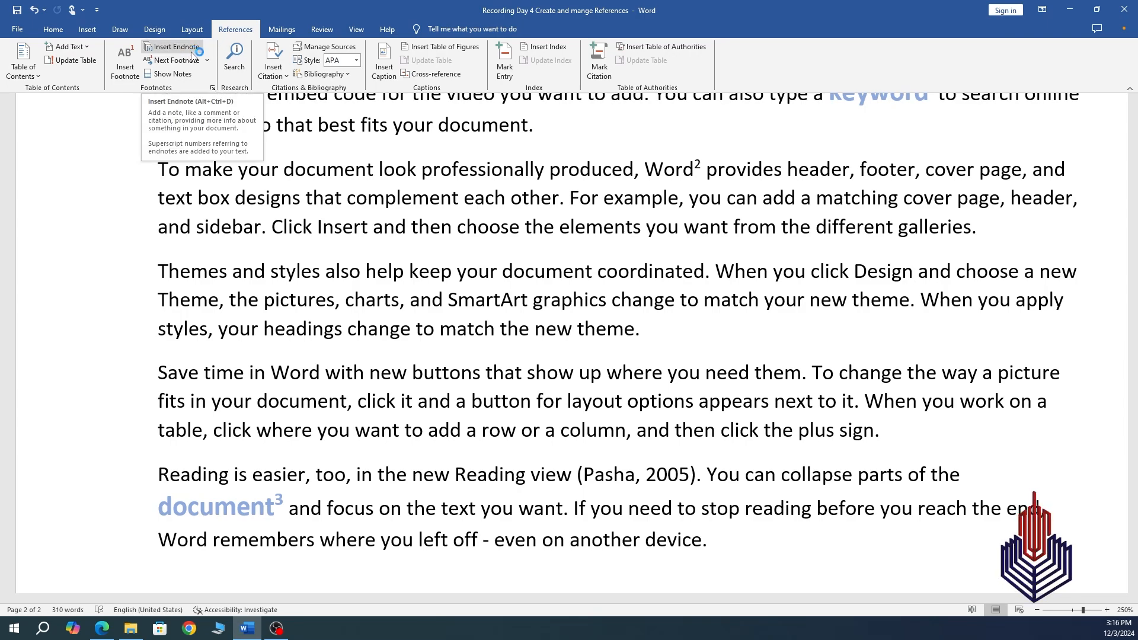
pyautogui.click(191, 52)
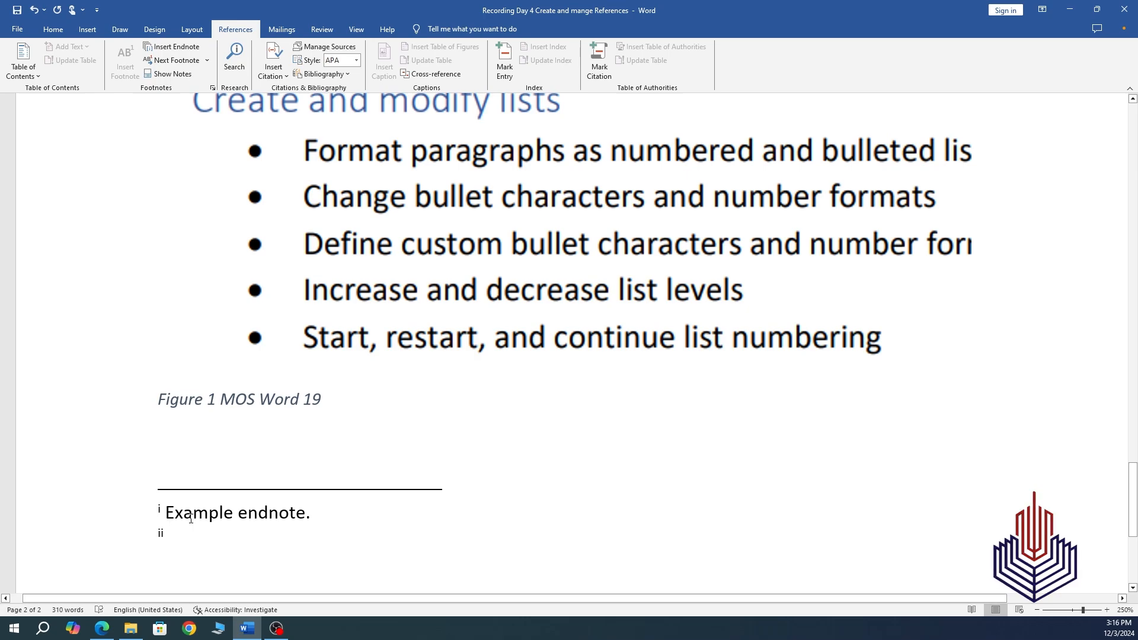
pyautogui.write('Patte')
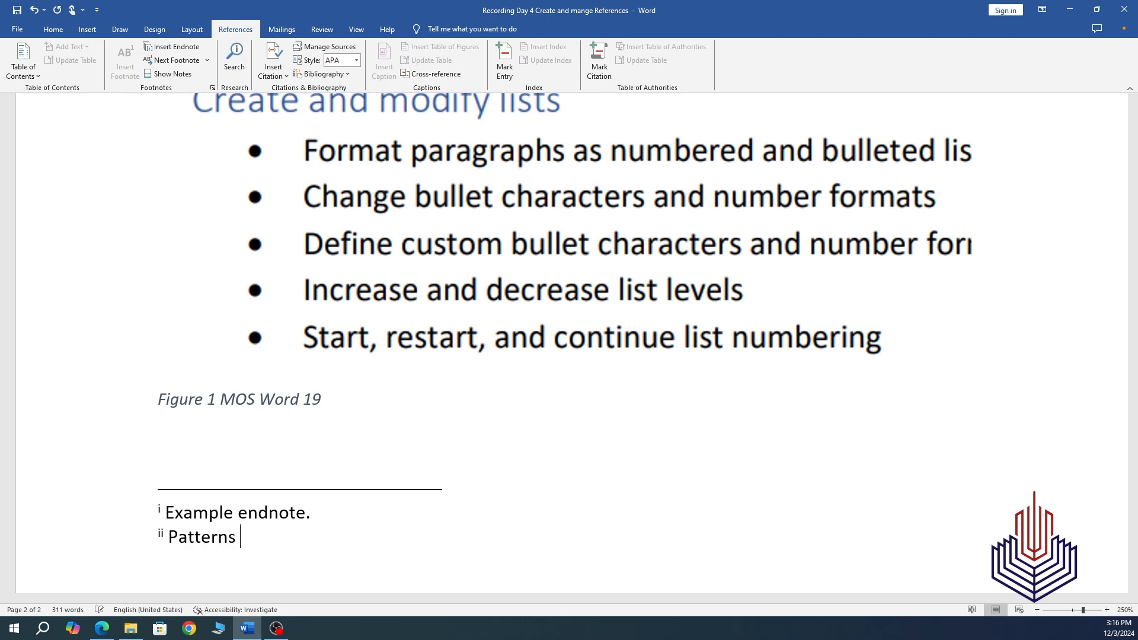
pyautogui.write('rns for \\\\\\\\\\\\\\\\\\\\')
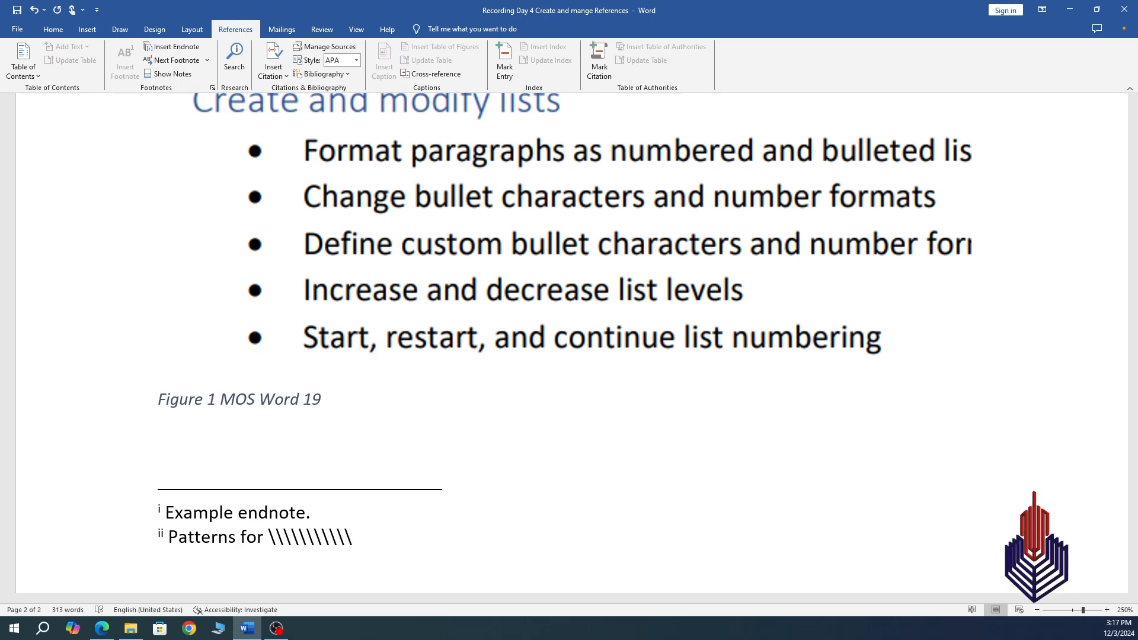
pyautogui.press('BackSpace')
pyautogui.press('BackSpace')
pyautogui.press('BackSpace')
pyautogui.press('BackSpace')
pyautogui.press('BackSpace')
pyautogui.press('BackSpace')
pyautogui.press('BackSpace')
pyautogui.press('BackSpace')
pyautogui.press('BackSpace')
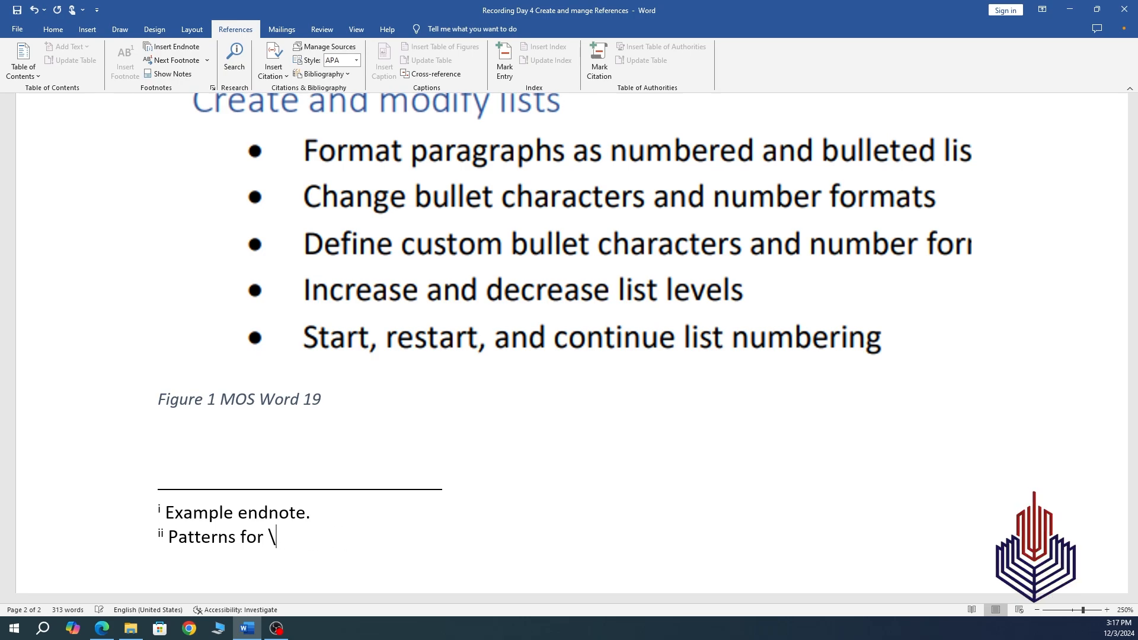
pyautogui.press('BackSpace')
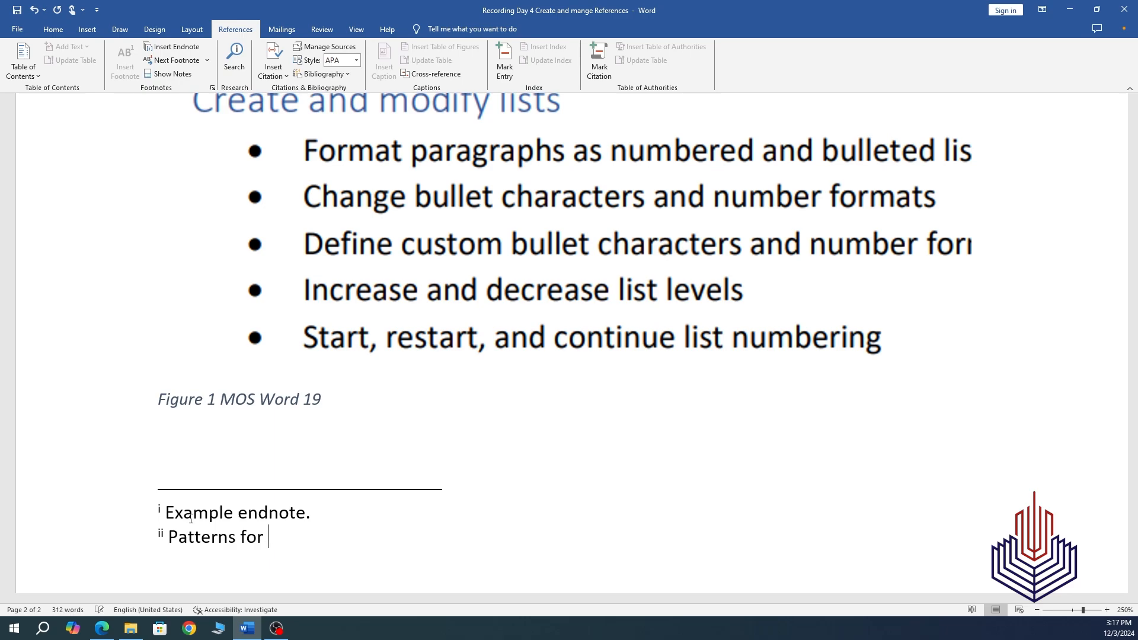
pyautogui.write('Deci')
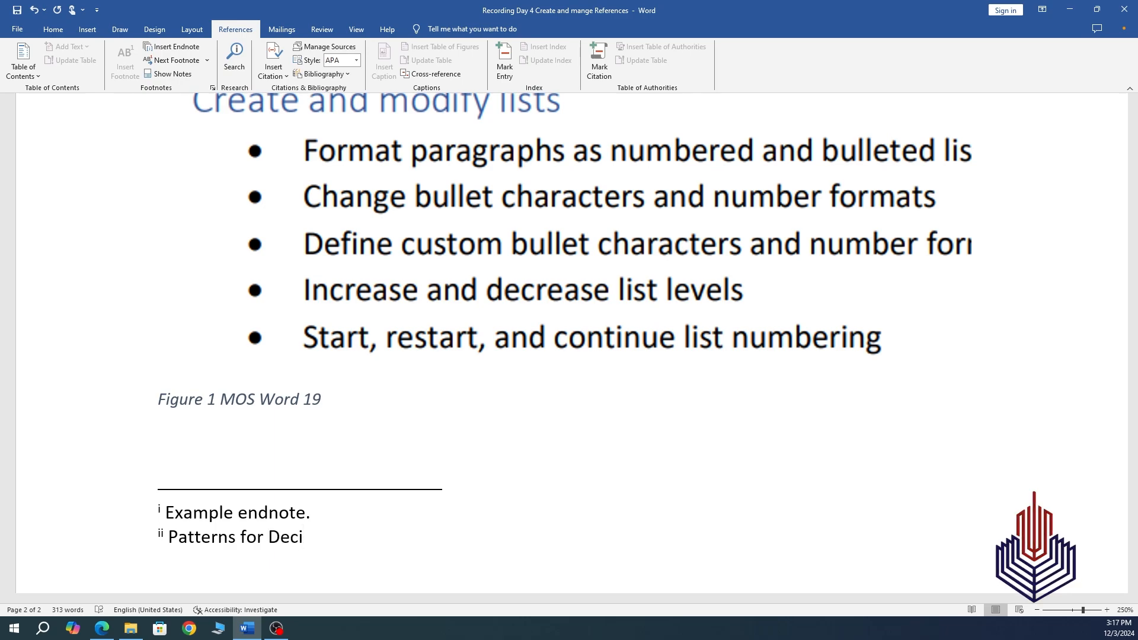
pyautogui.press('BackSpace')
pyautogui.write('ore.')
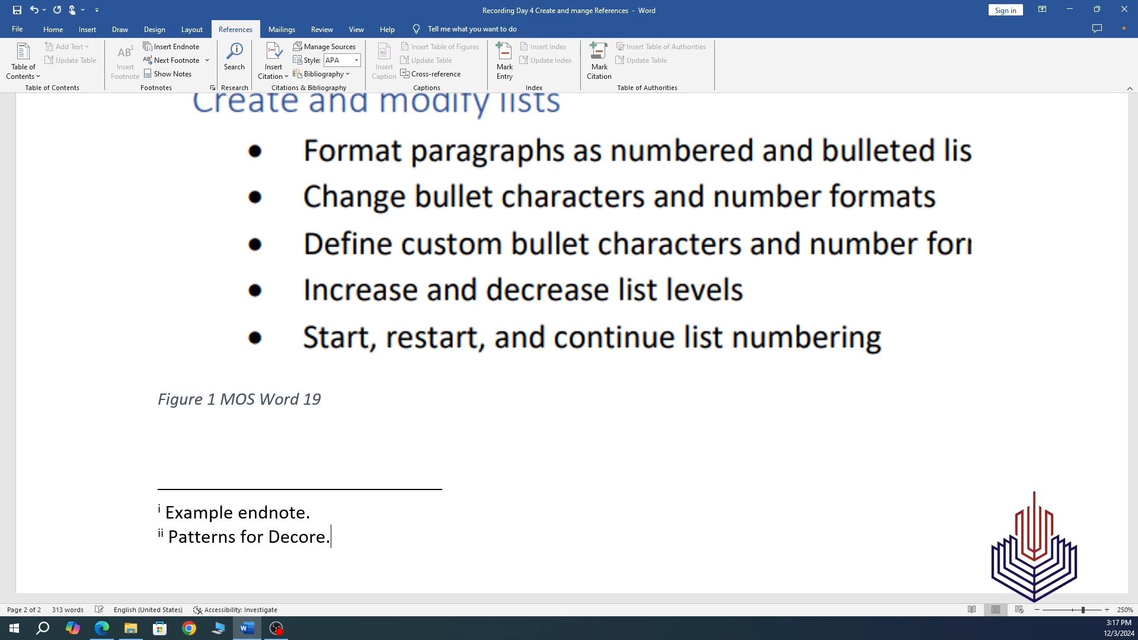
pyautogui.click(464, 345)
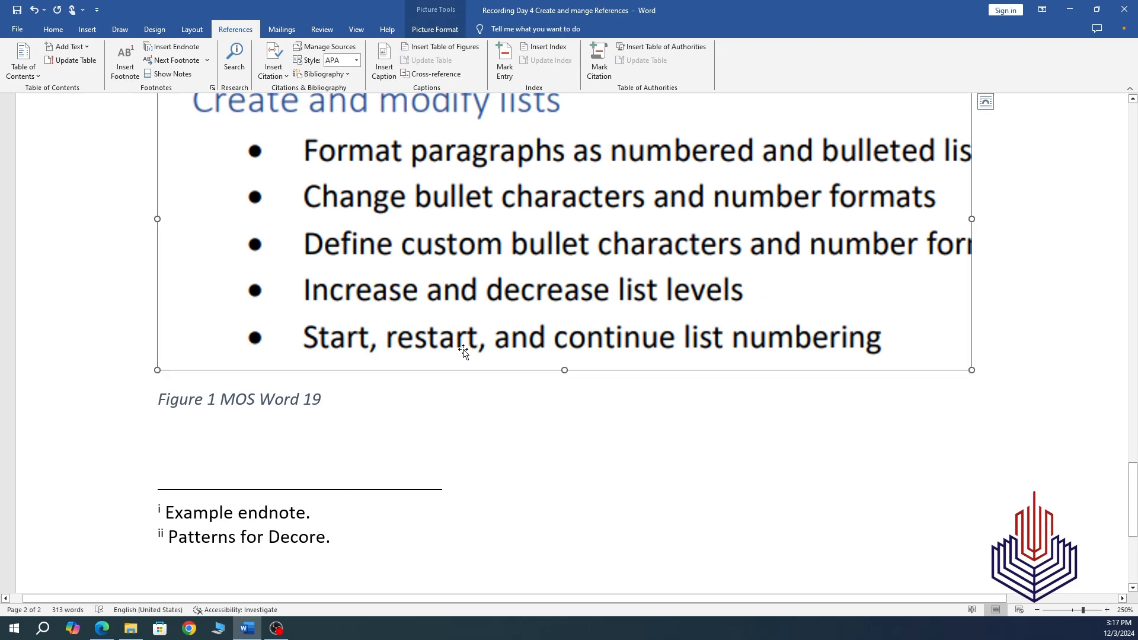
pyautogui.click(445, 420)
# - Highlight the word "Design" together with its endnote mark in yellow
pyautogui.scroll(10, 445, 420)
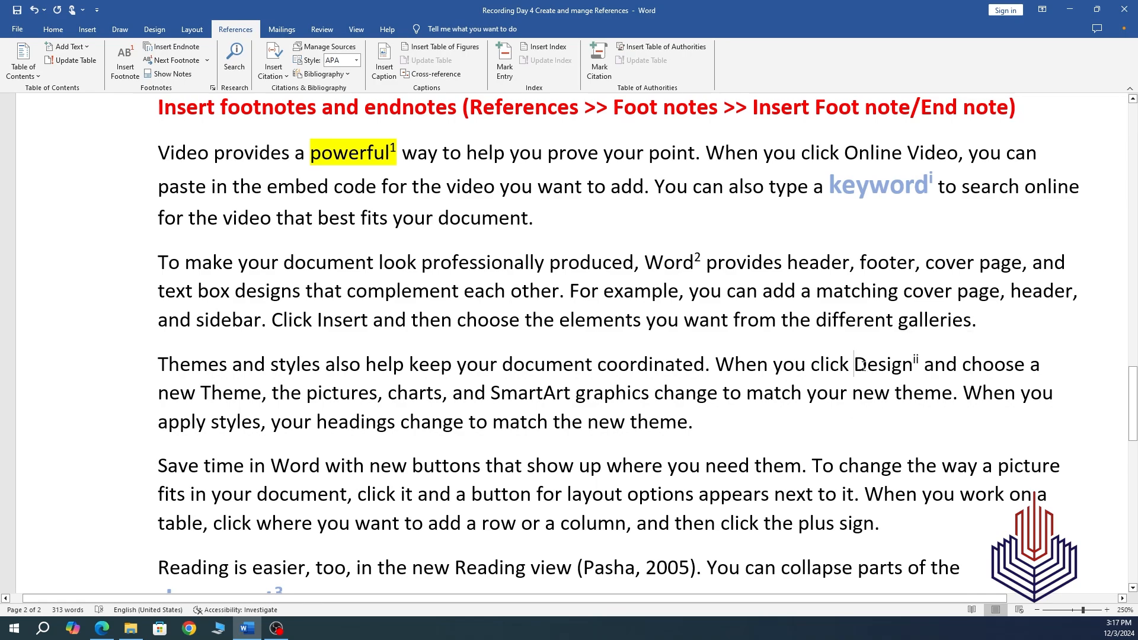
pyautogui.moveTo(897, 365); pyautogui.dragTo(924, 365)
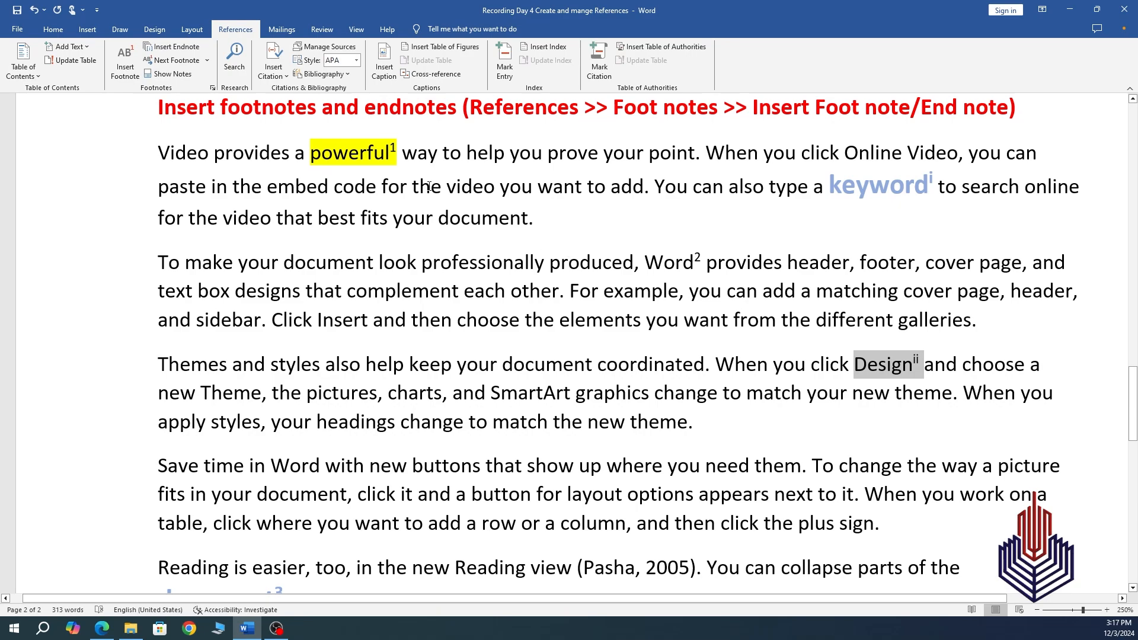
pyautogui.click(53, 29)
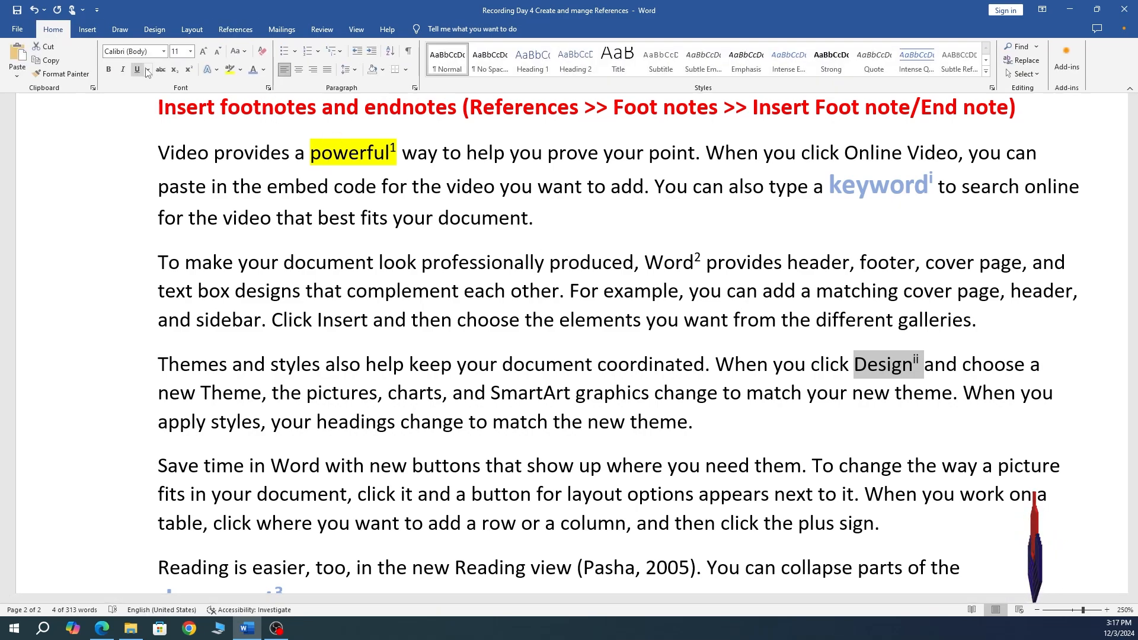
pyautogui.click(228, 71)
pyautogui.click(544, 323)
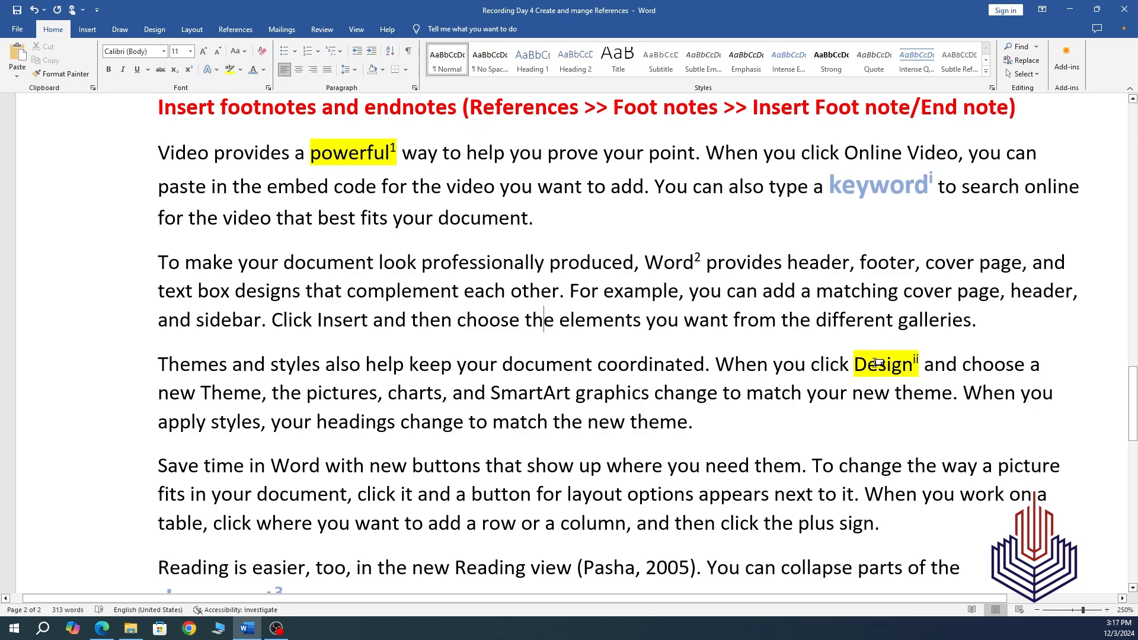
# - Open the Source Manager and start creating a new bibliography source
pyautogui.scroll(-10, 877, 364)
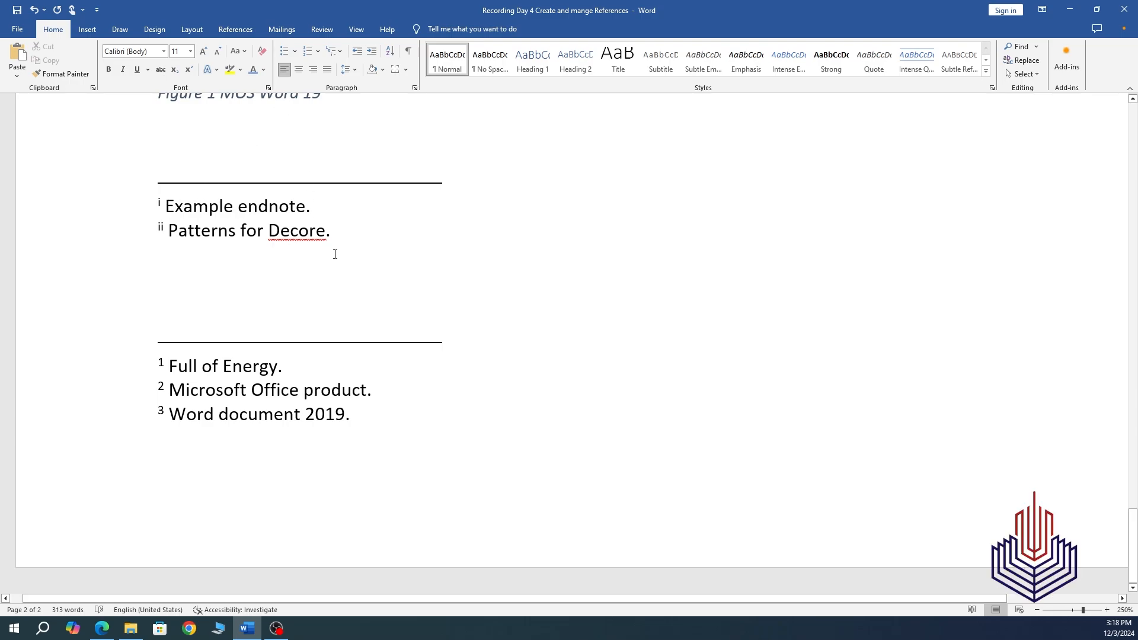
pyautogui.scroll(15, 456, 347)
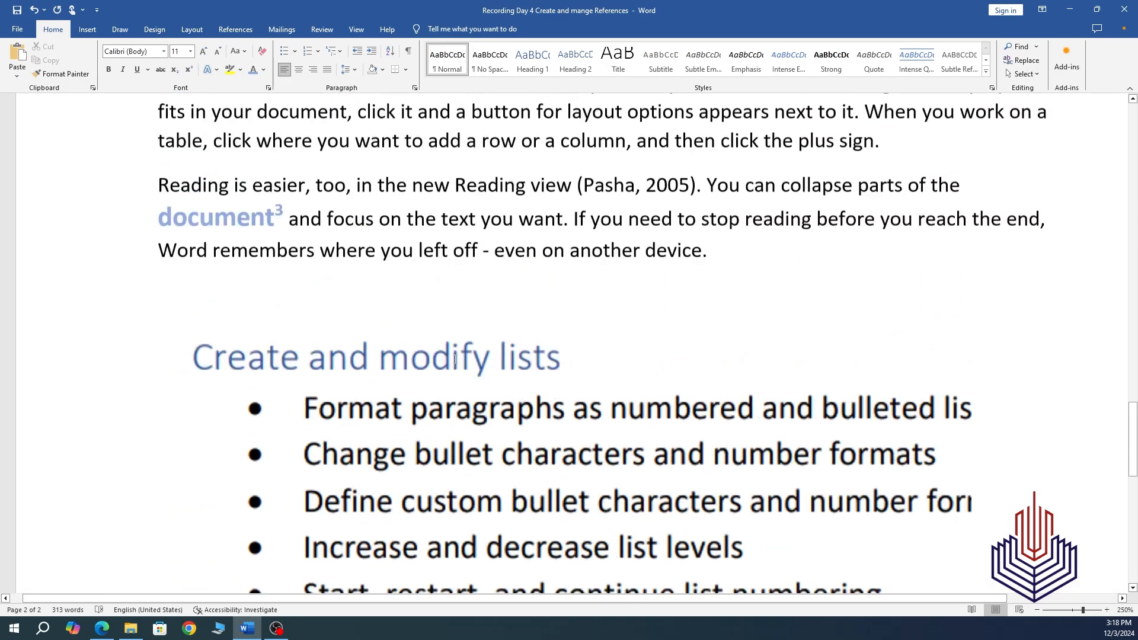
pyautogui.scroll(2, 455, 359)
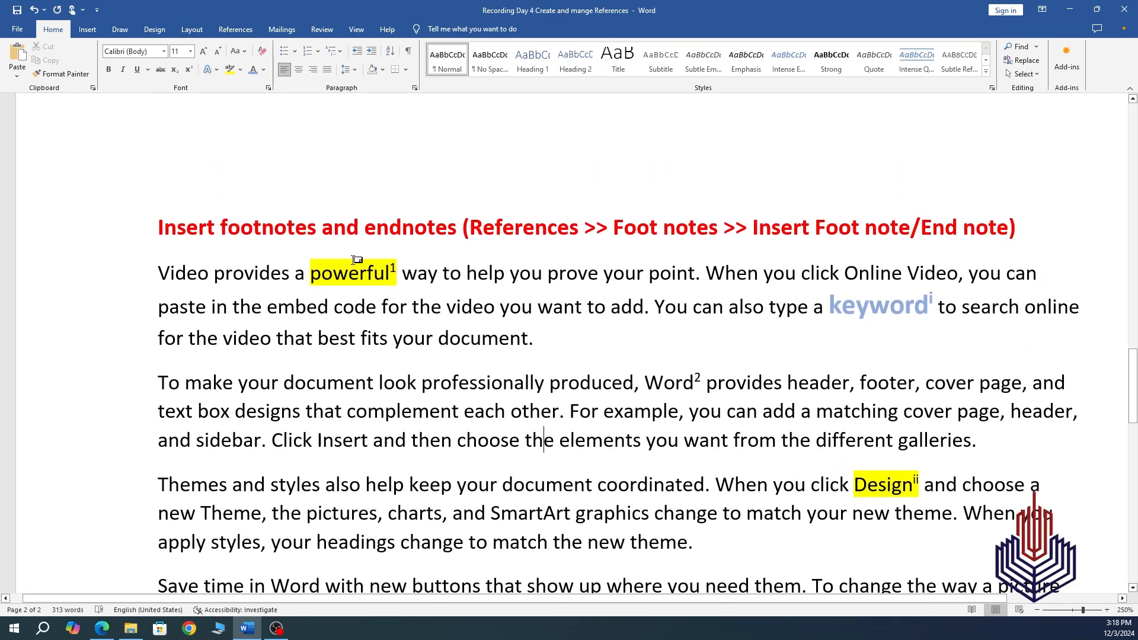
pyautogui.click(239, 31)
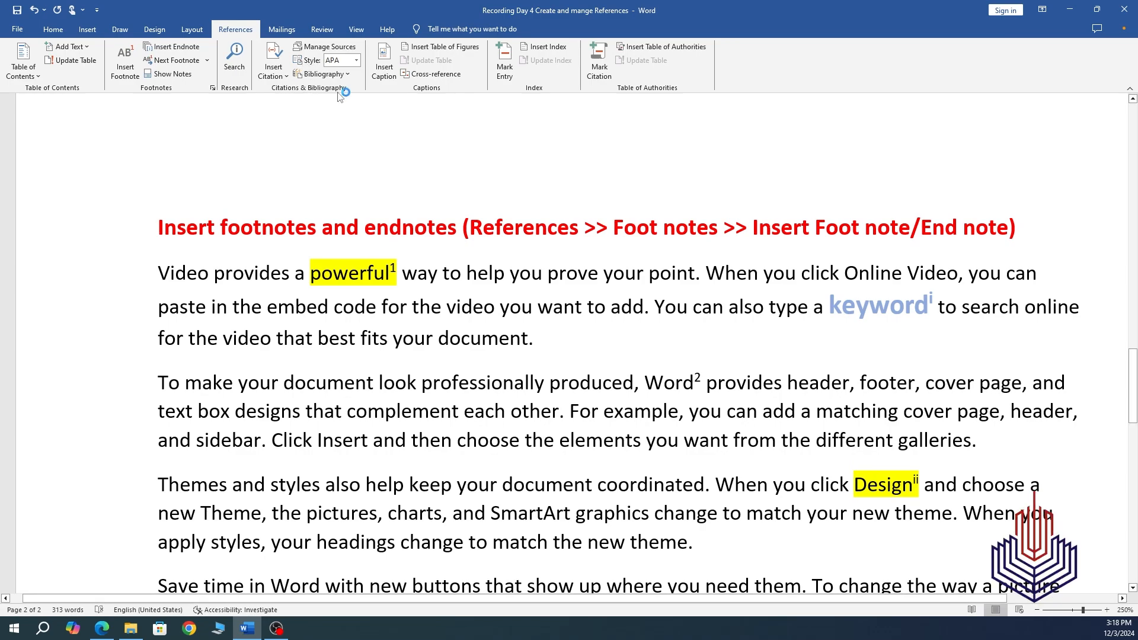
pyautogui.click(320, 50)
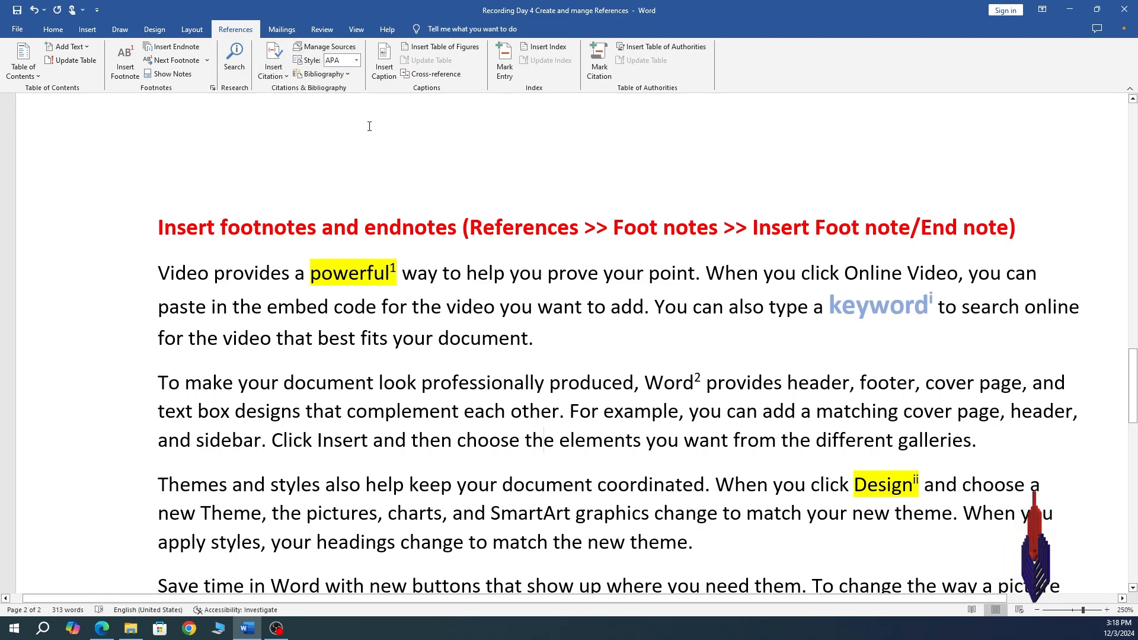
pyautogui.click(325, 47)
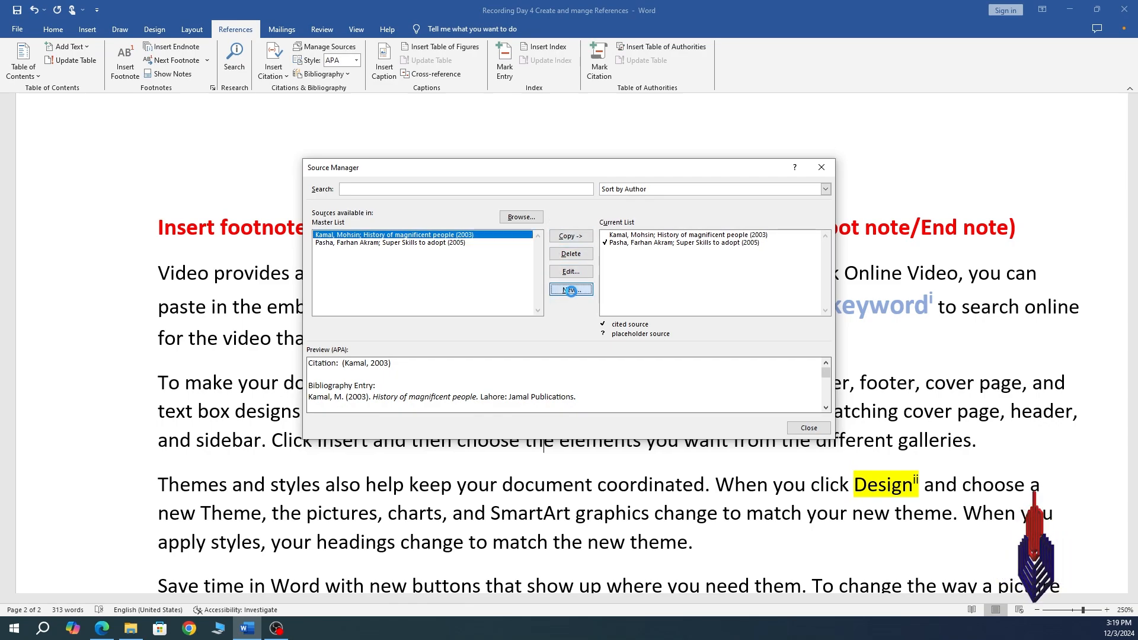
pyautogui.click(570, 289)
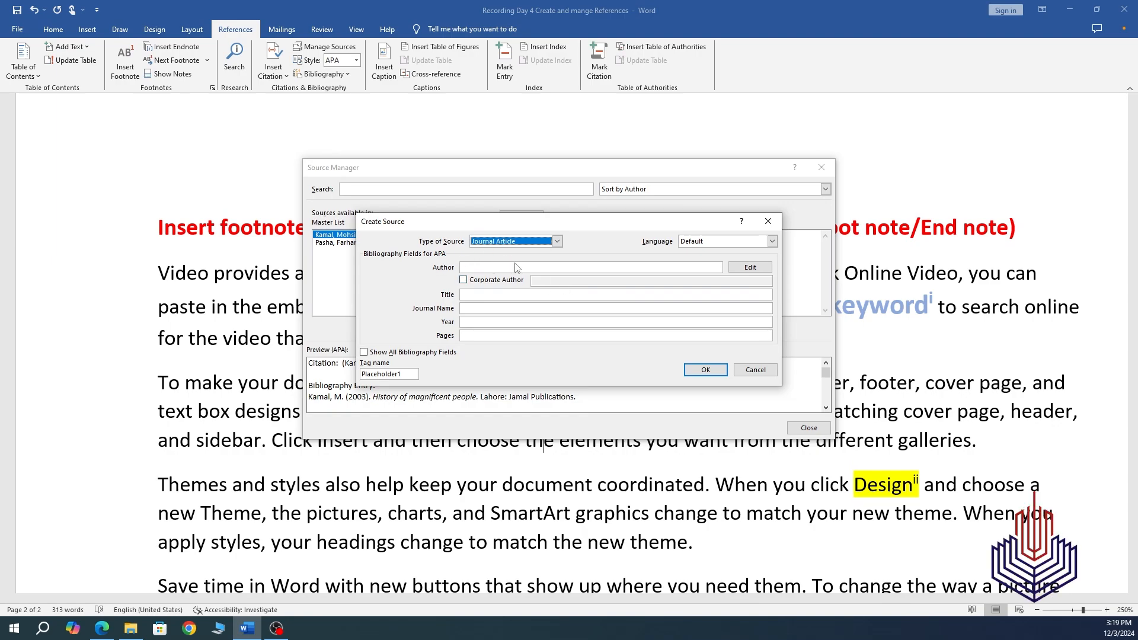
# - Set the new source's type to Book and enter the author's name
pyautogui.click(557, 242)
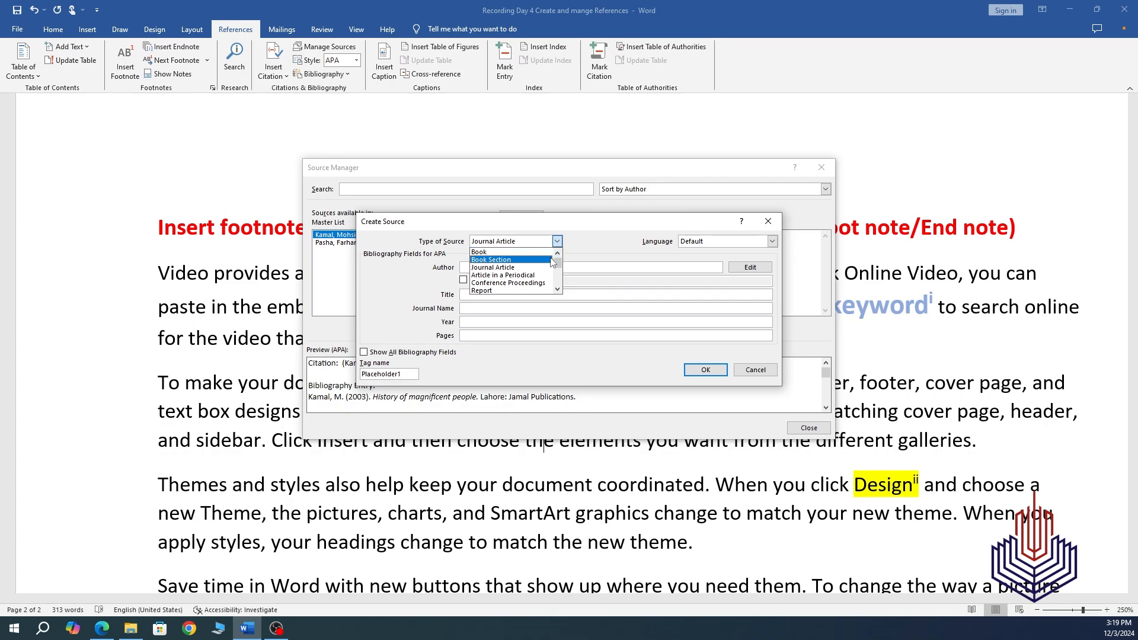
pyautogui.click(557, 290)
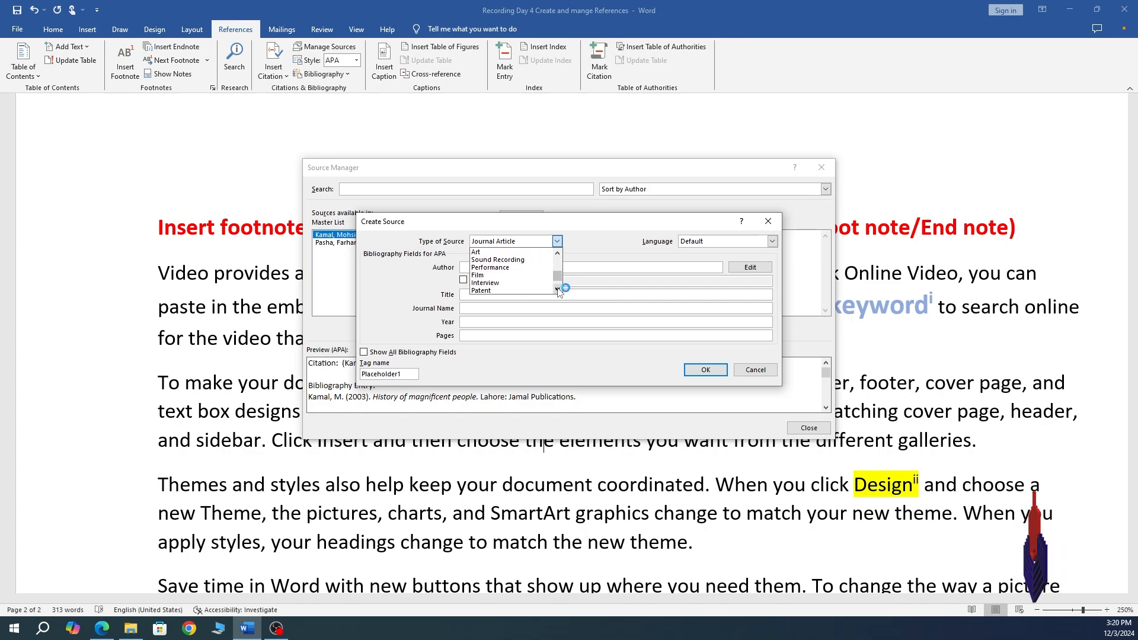
pyautogui.scroll(1, 560, 272)
pyautogui.scroll(2, 560, 272)
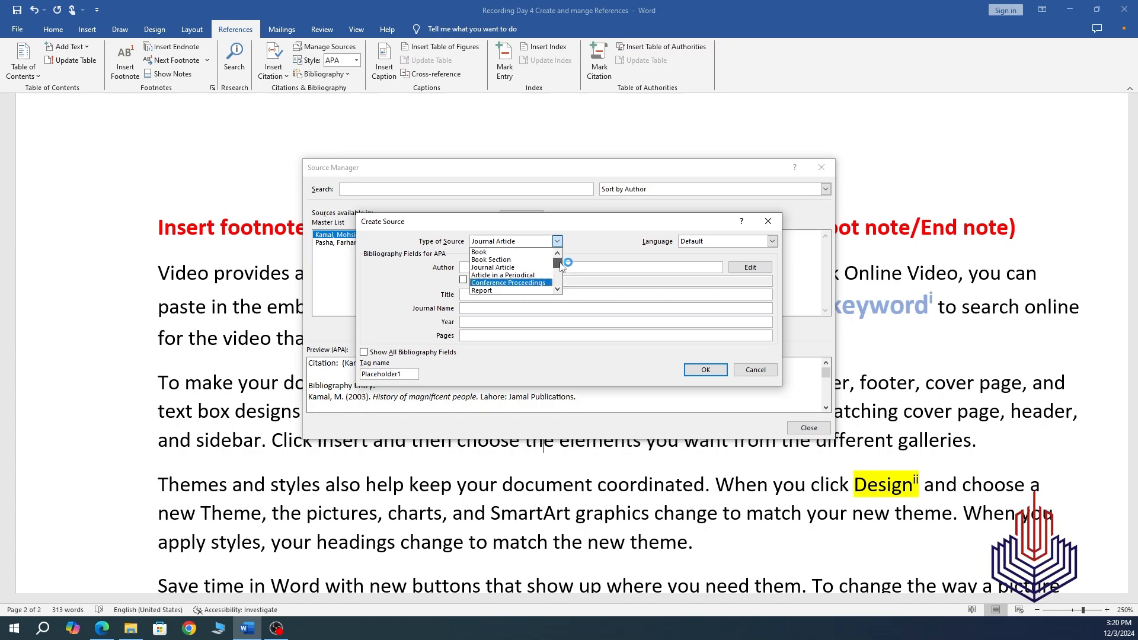
pyautogui.click(493, 253)
pyautogui.click(534, 266)
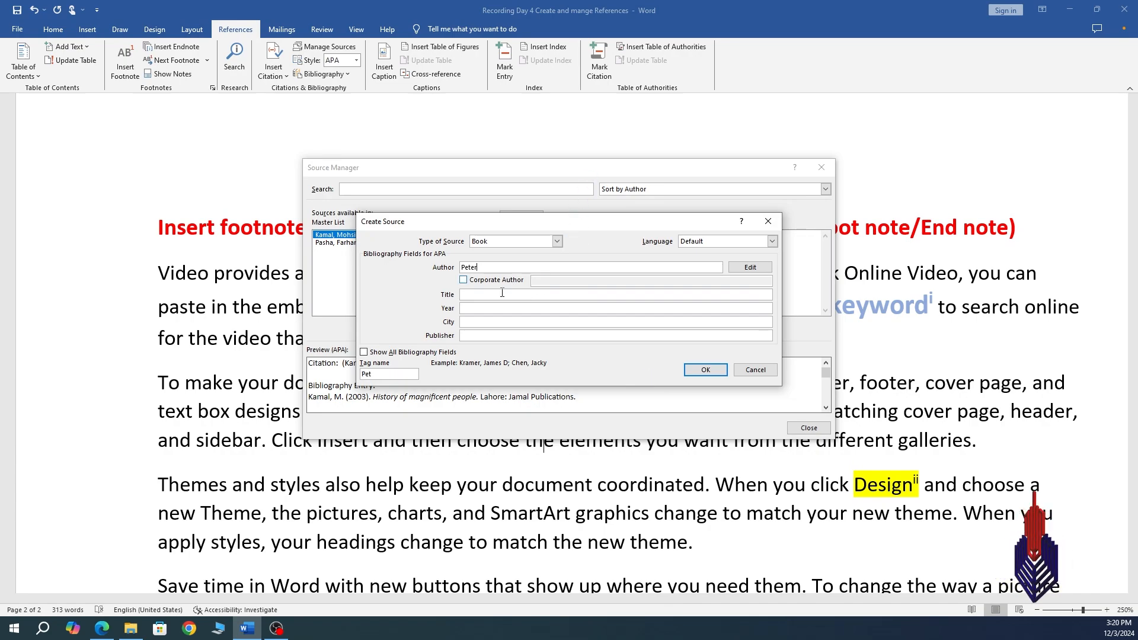
# - Give the book source the title "History of the World." and the year 2013
pyautogui.click(473, 295)
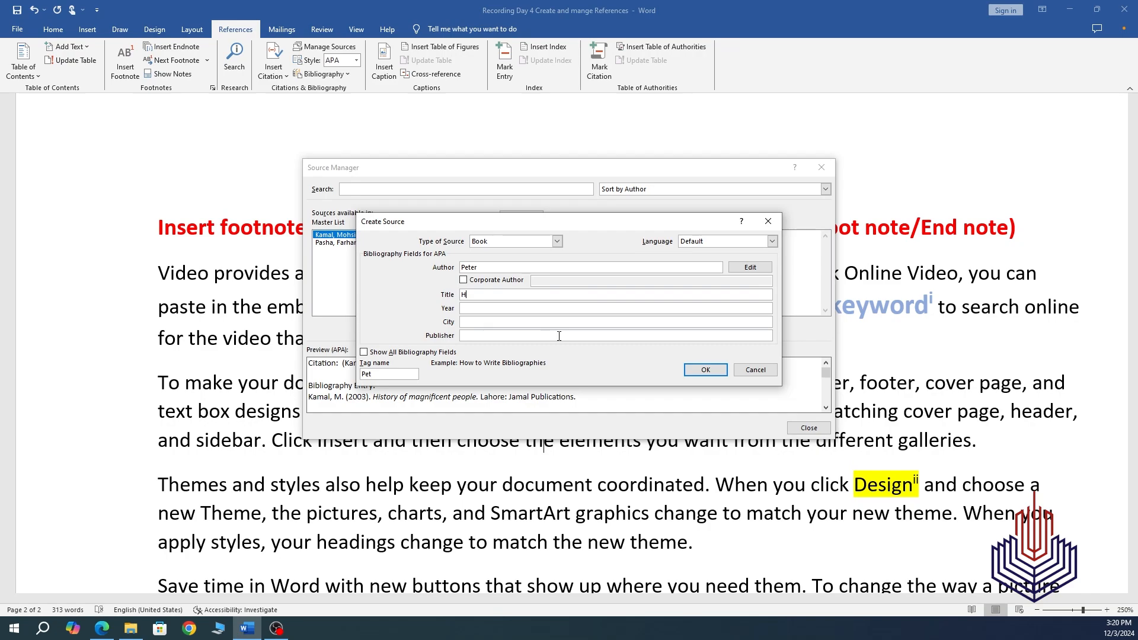
pyautogui.write('Histo')
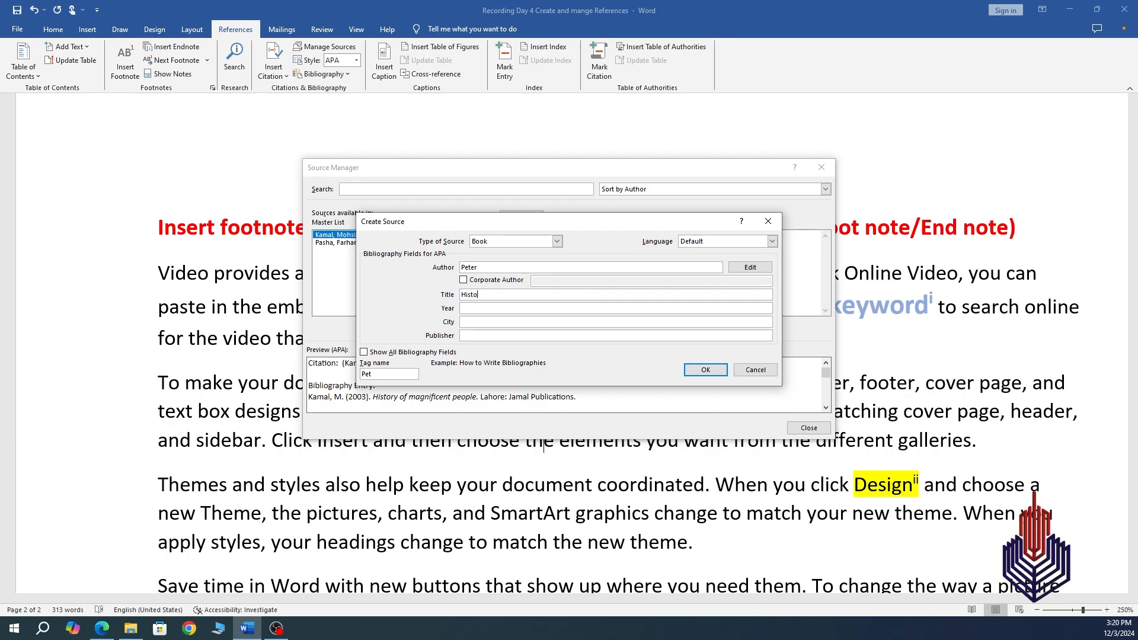
pyautogui.write('ry of the World')
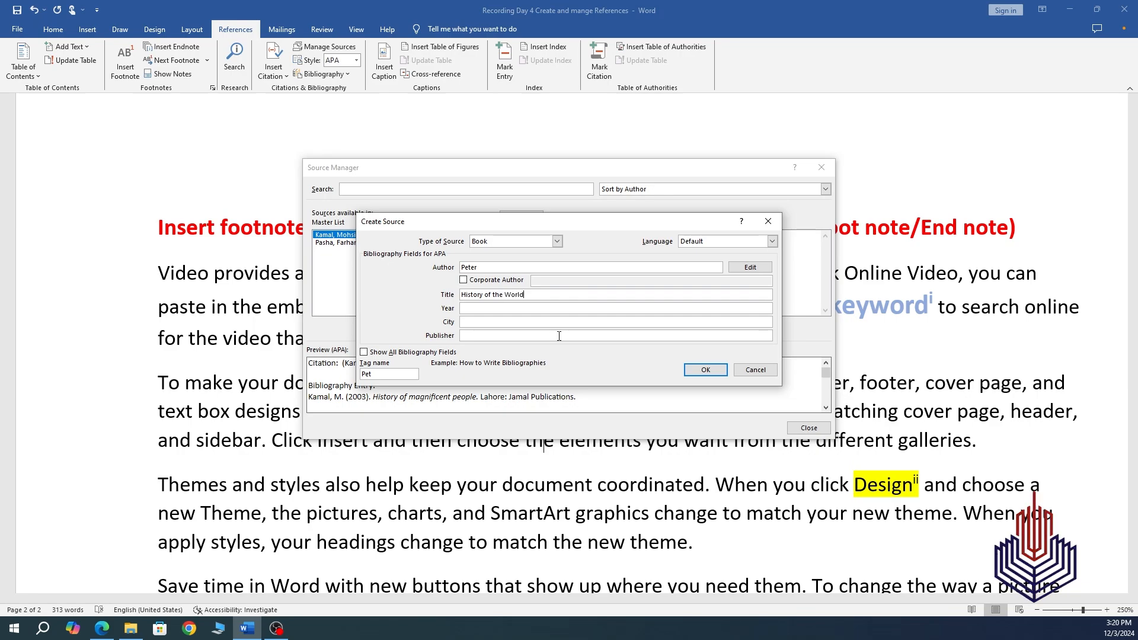
pyautogui.write('.')
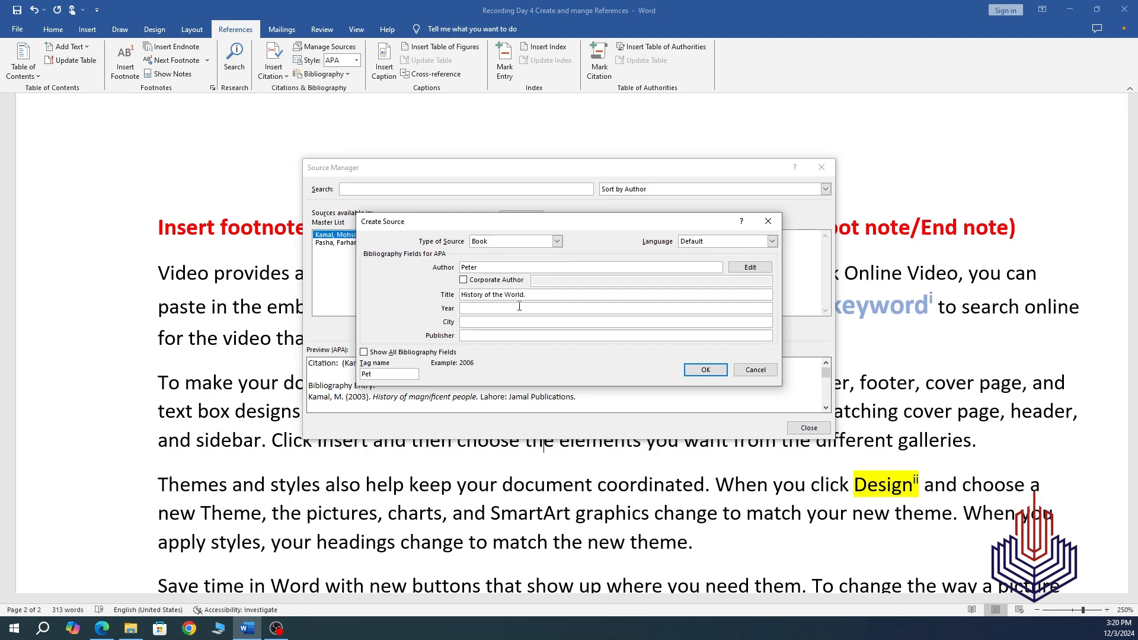
pyautogui.write('2013')
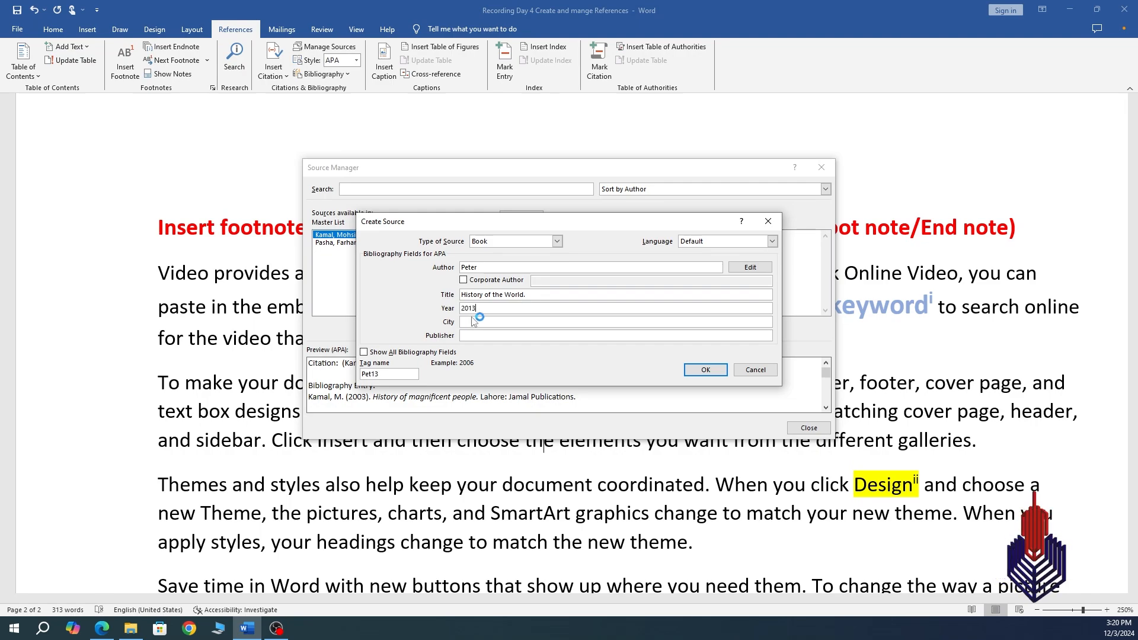
# - Enter Lahore as the city and "Lahore Publications" as the publisher, save the source and close the Source Manager
pyautogui.click(517, 322)
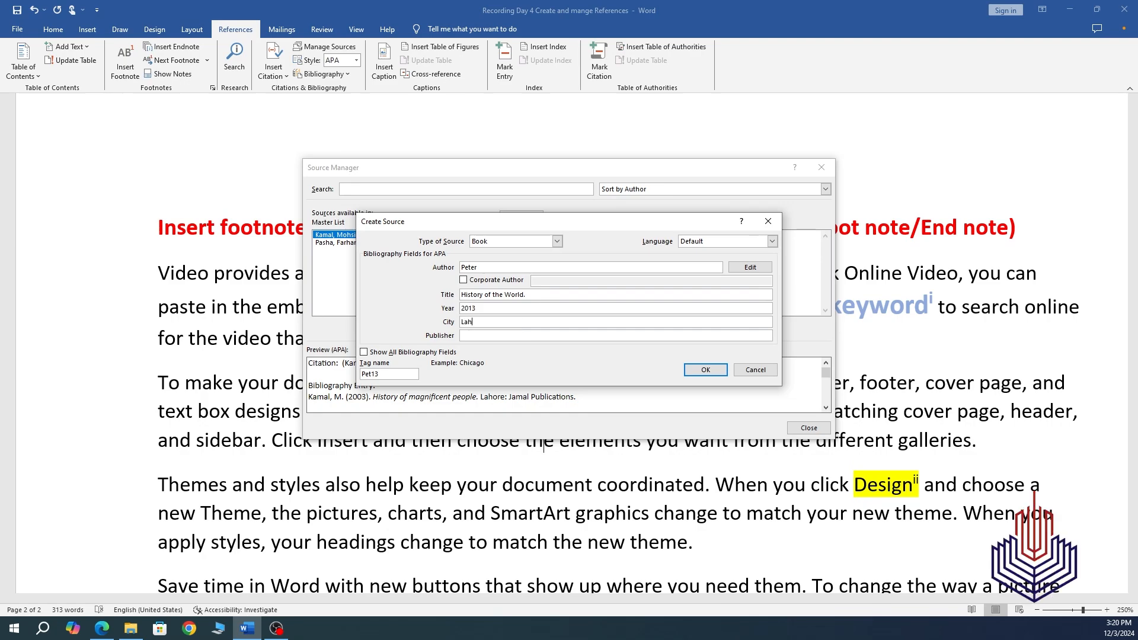
pyautogui.click(486, 336)
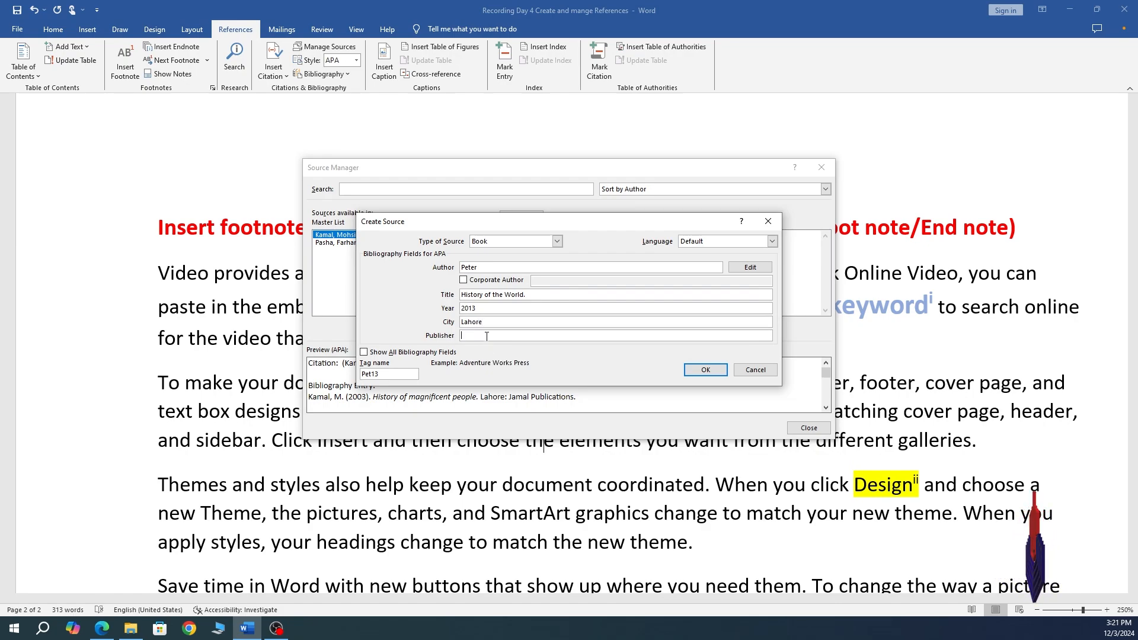
pyautogui.write('Lahore')
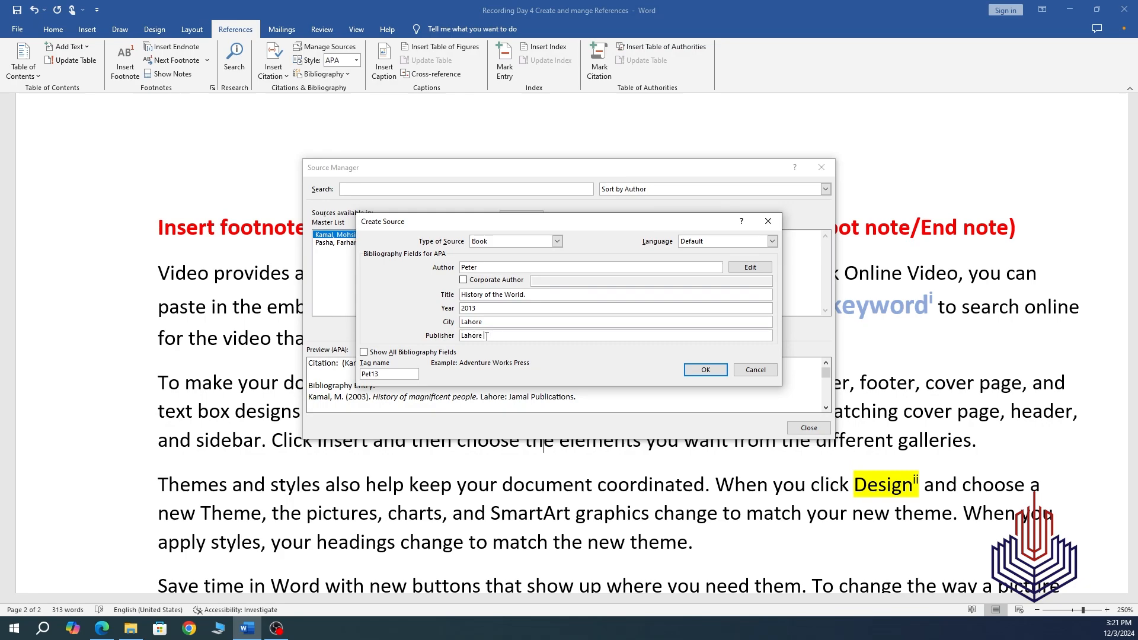
pyautogui.write(' Publicat')
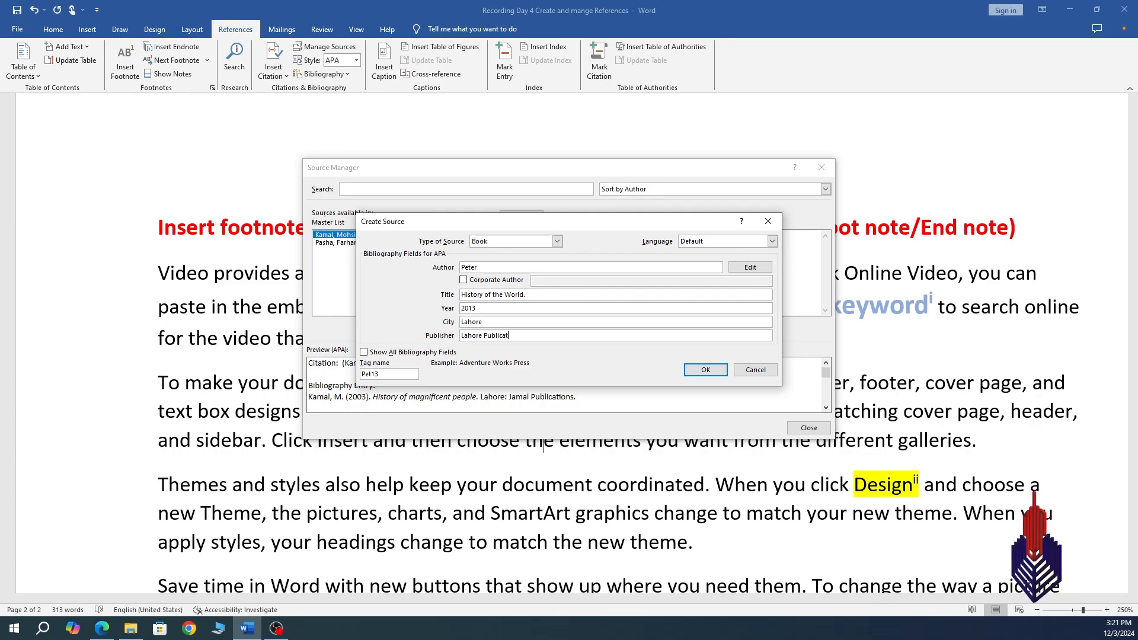
pyautogui.write('ions')
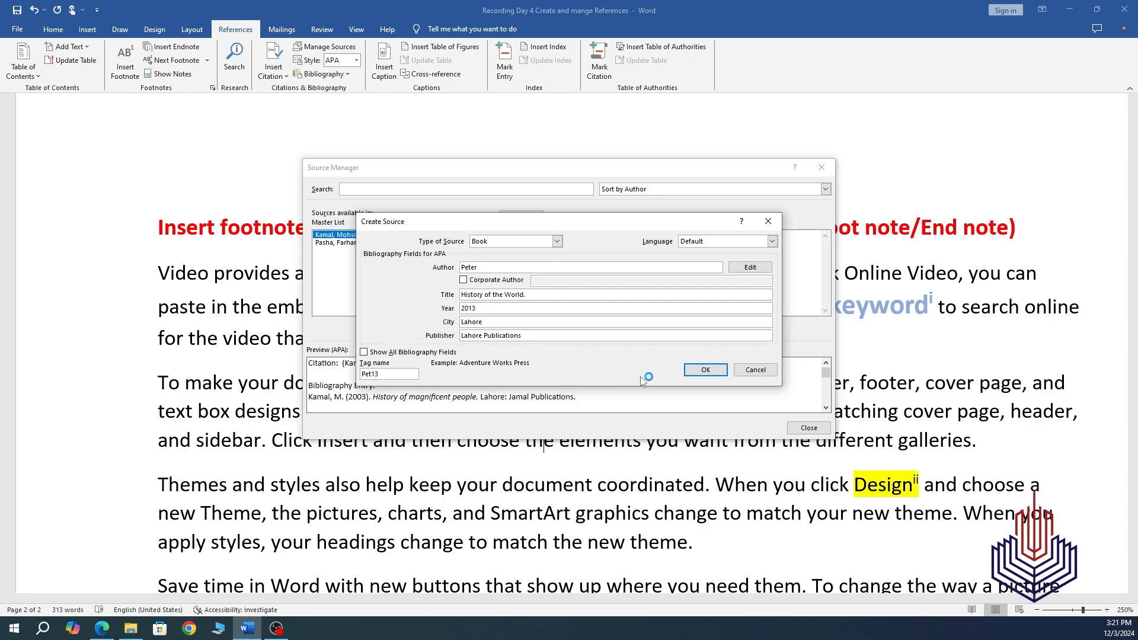
pyautogui.click(705, 370)
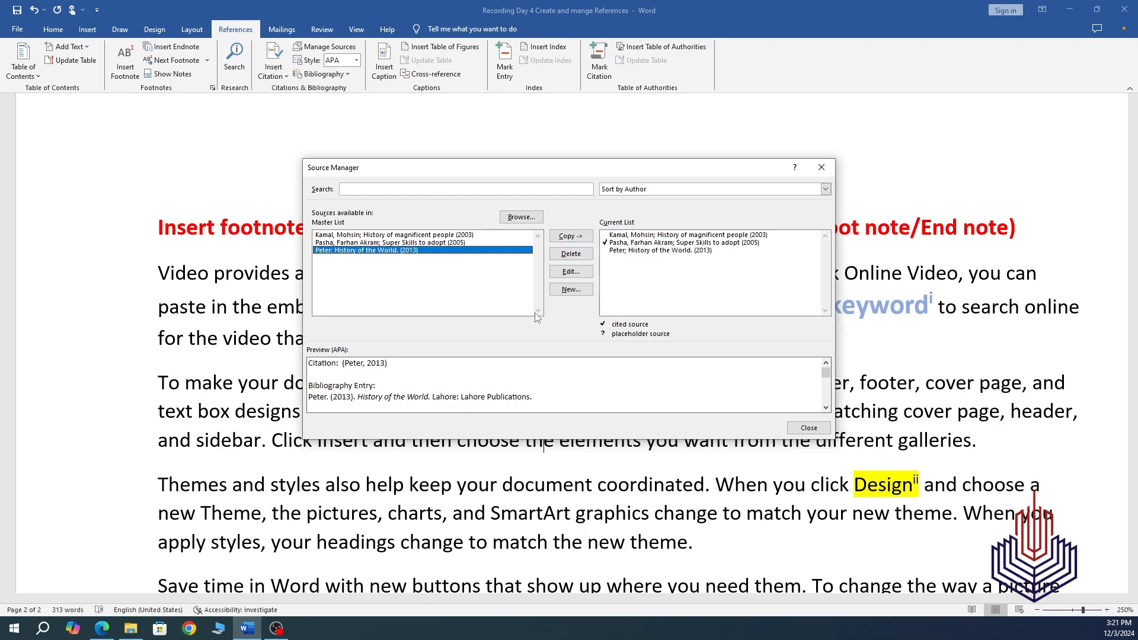
pyautogui.click(822, 169)
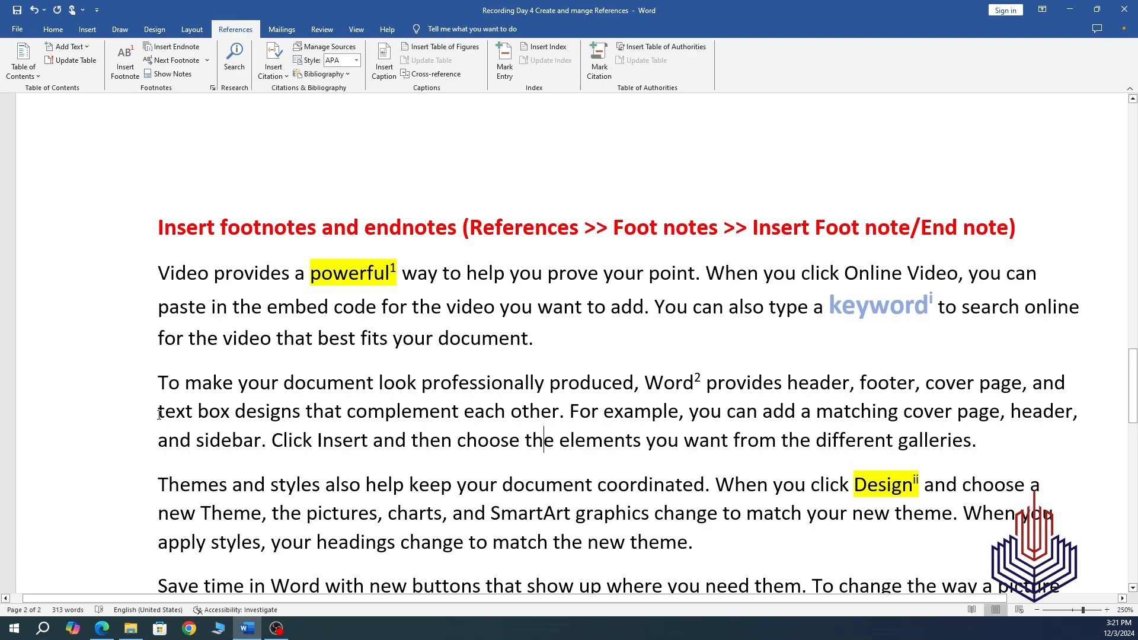
# - Insert a citation of "History of the World." (2013) after "professionally produced" in the second paragraph
pyautogui.moveTo(156, 382); pyautogui.dragTo(575, 397)
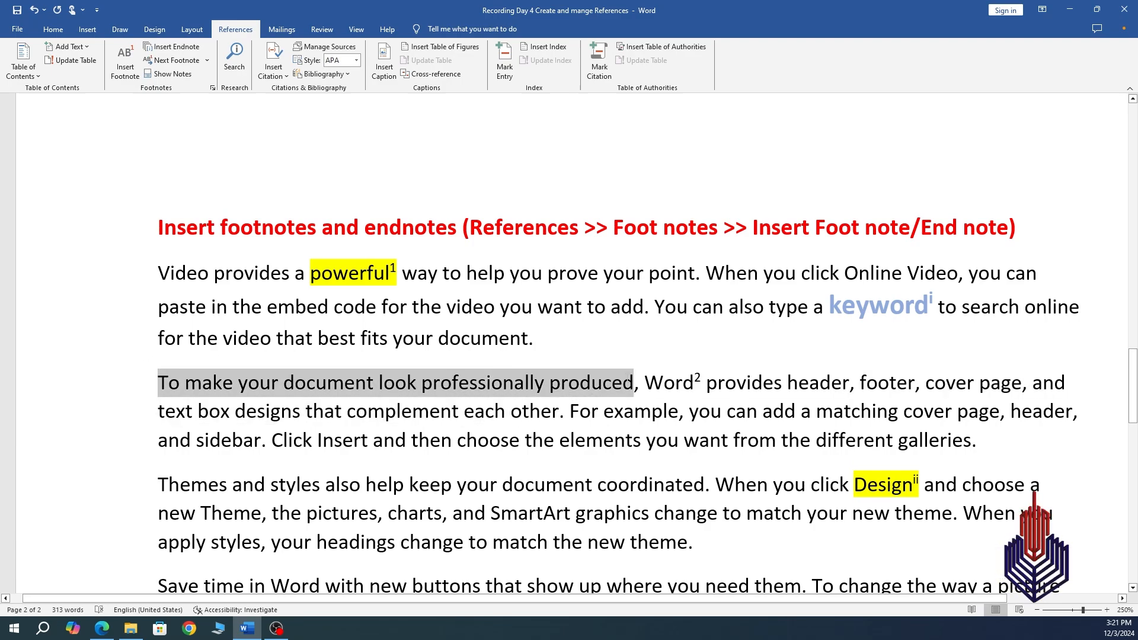
pyautogui.moveTo(635, 378); pyautogui.dragTo(635, 379)
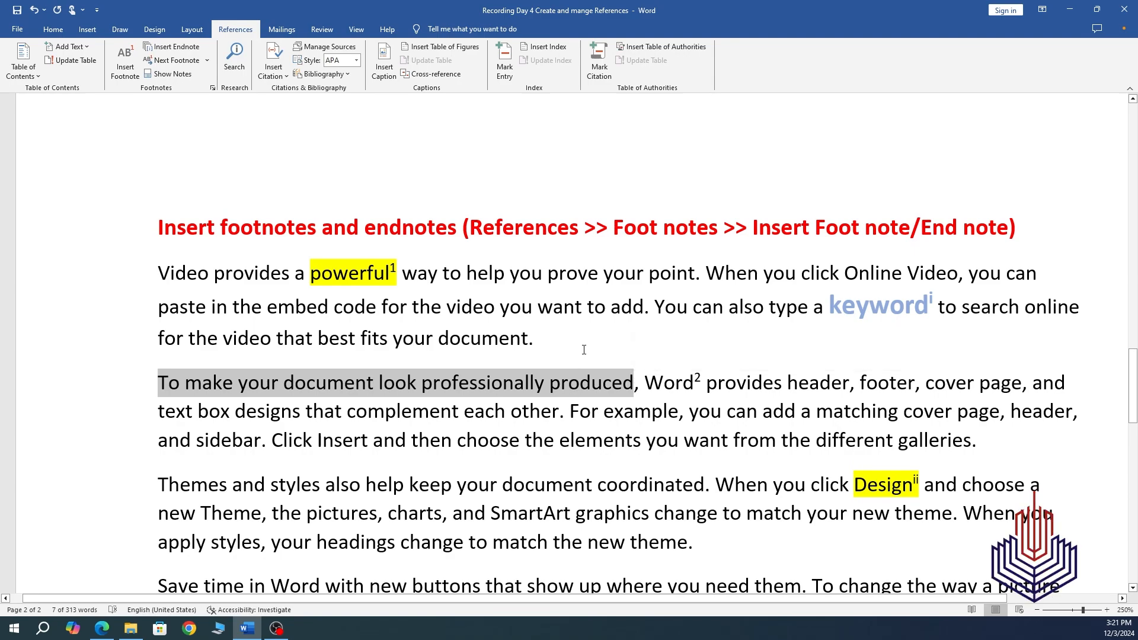
pyautogui.click(632, 395)
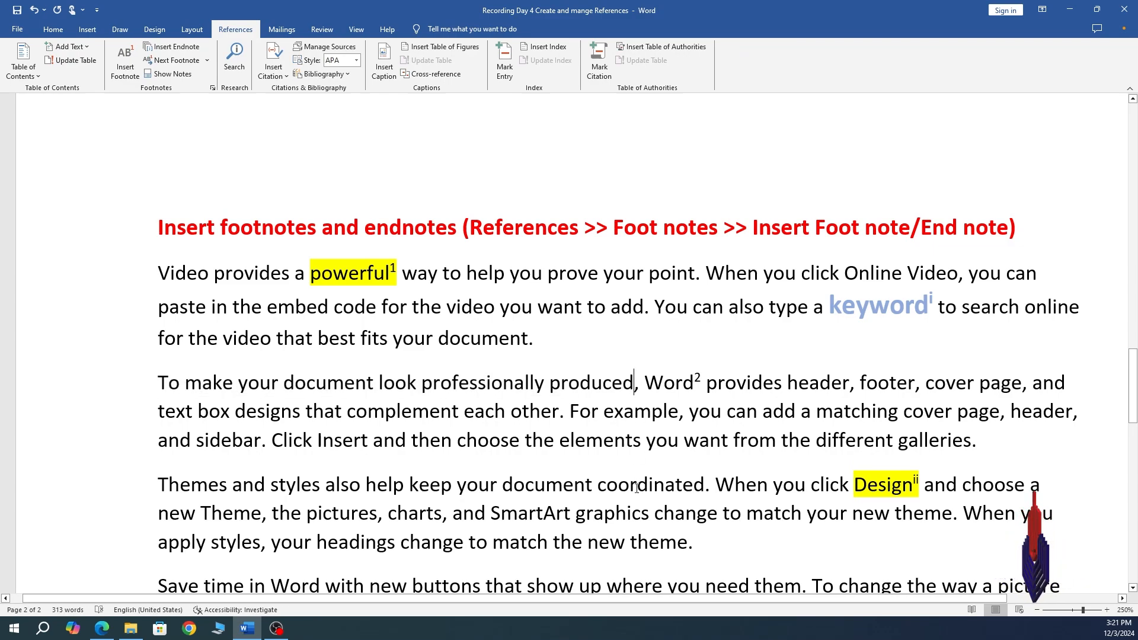
pyautogui.click(284, 78)
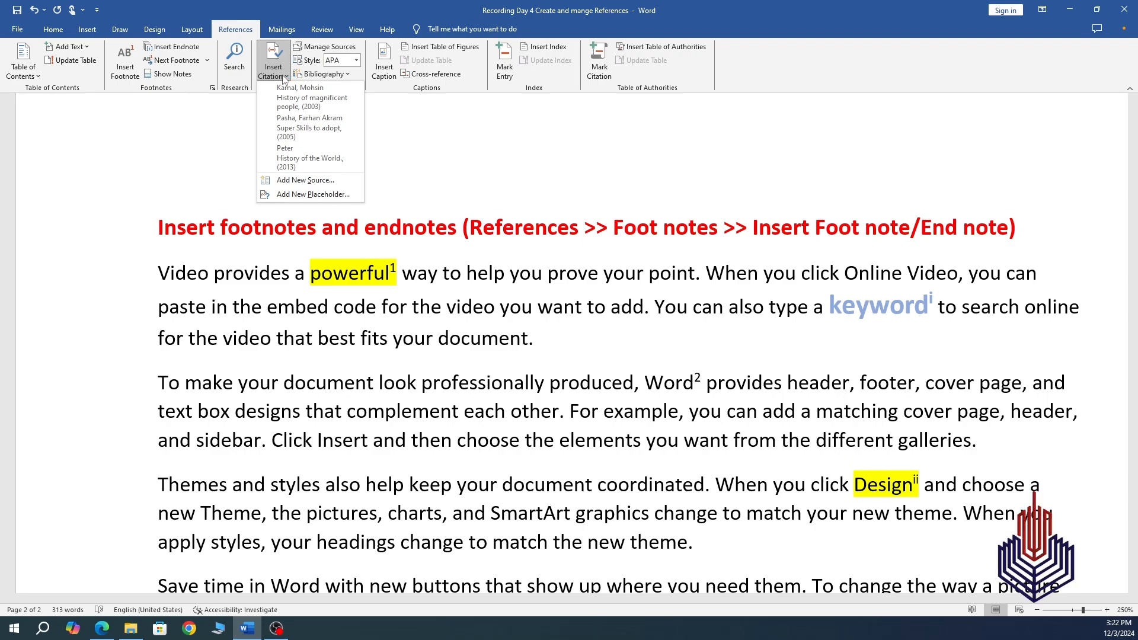
pyautogui.click(324, 160)
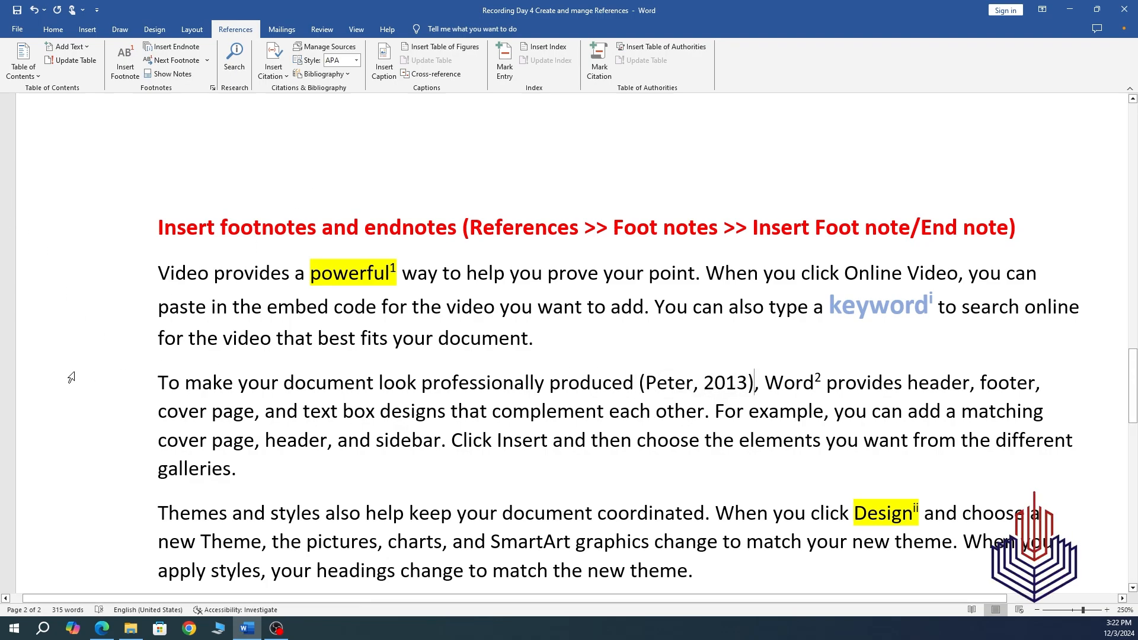
# - Highlight the second paragraph's opening phrase together with its citation in yellow
pyautogui.moveTo(162, 384); pyautogui.dragTo(685, 376)
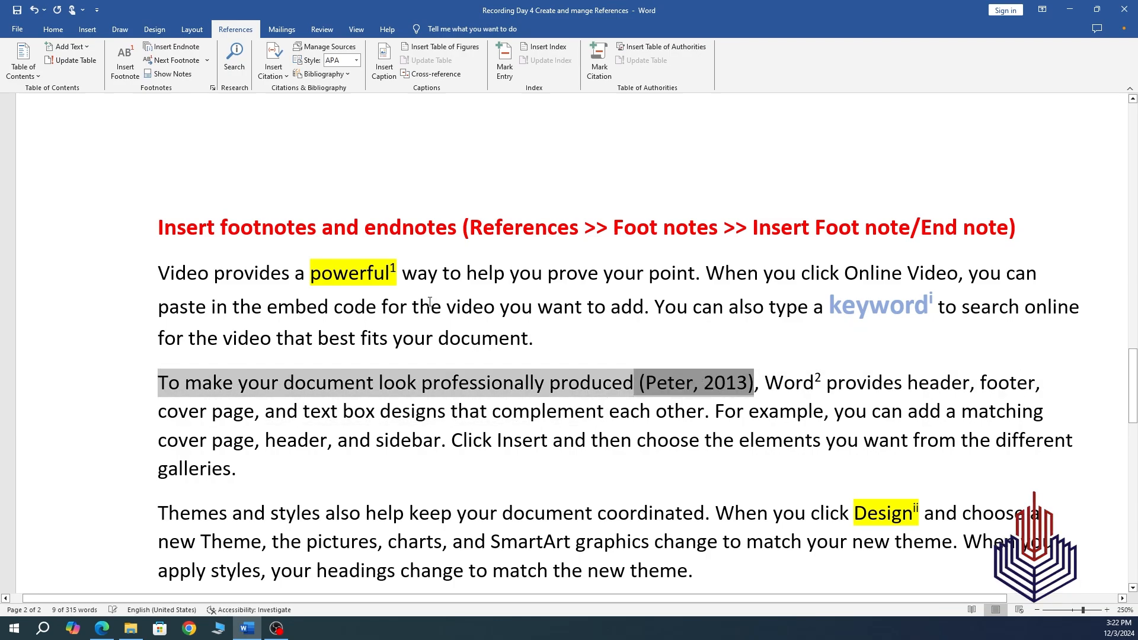
pyautogui.click(53, 29)
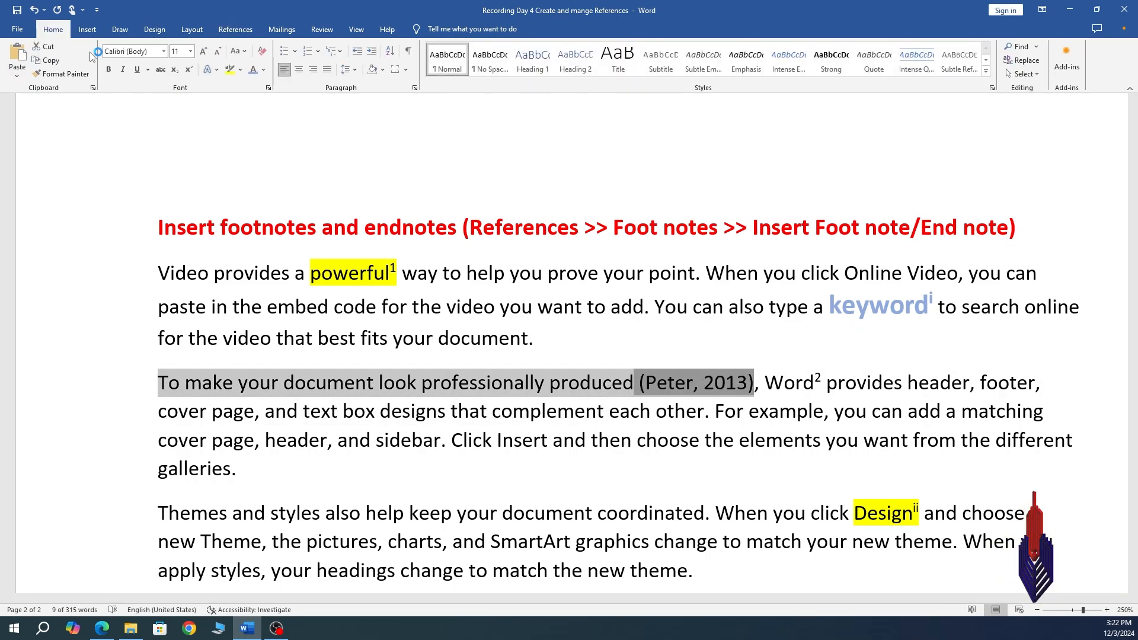
pyautogui.click(232, 70)
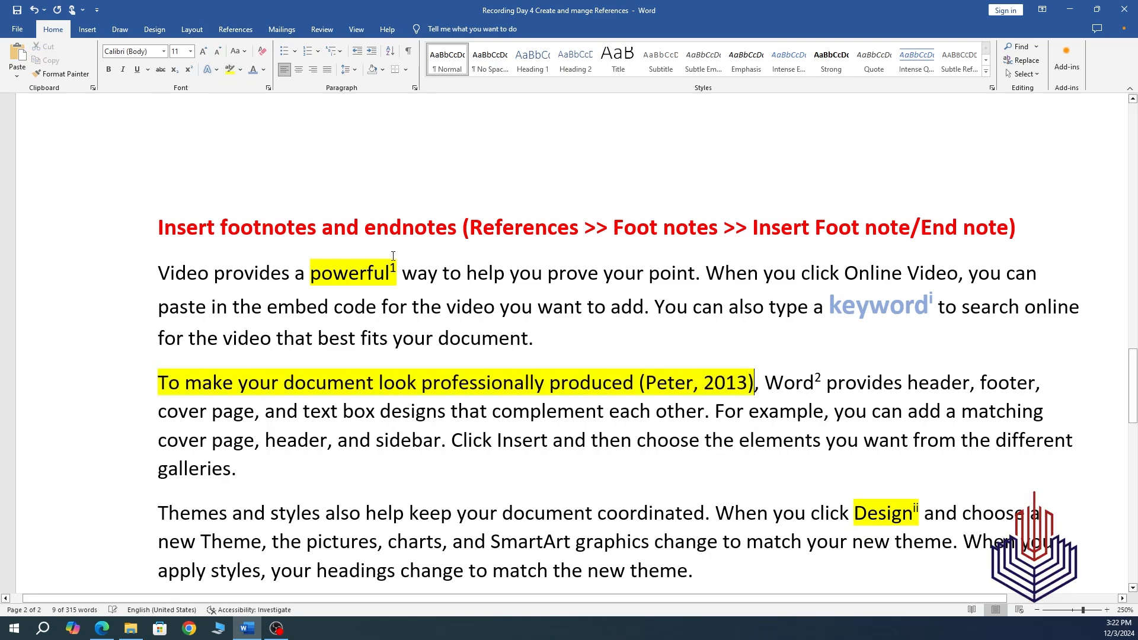
pyautogui.click(455, 423)
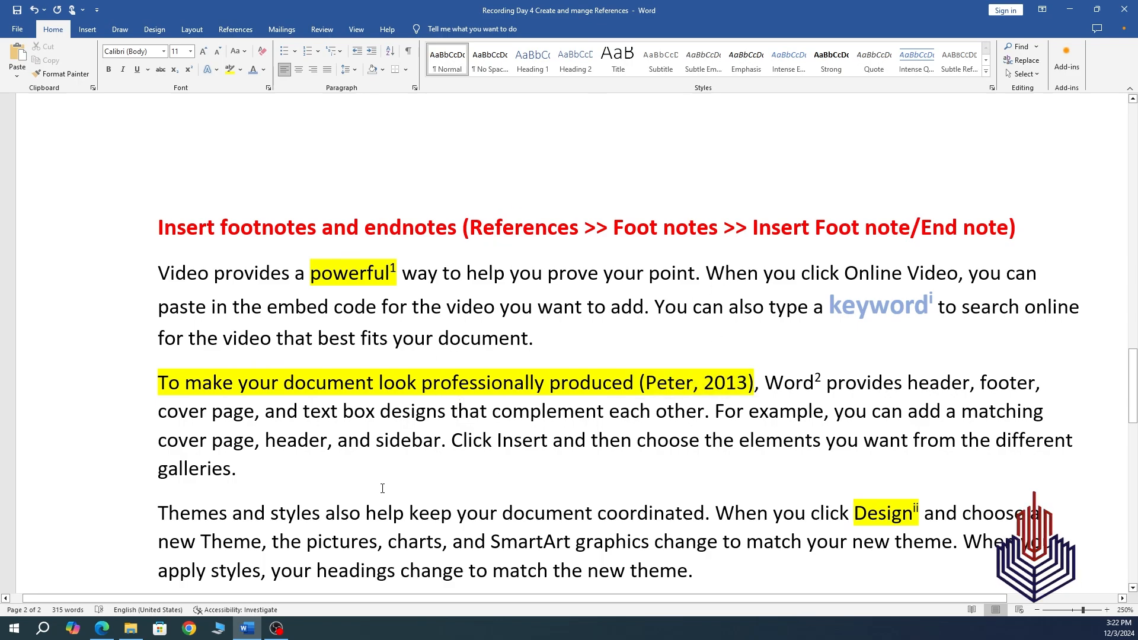
# - Insert a citation of "Super Skills to adopt" (2005) after "coordinated" in the third paragraph
pyautogui.scroll(-2, 276, 468)
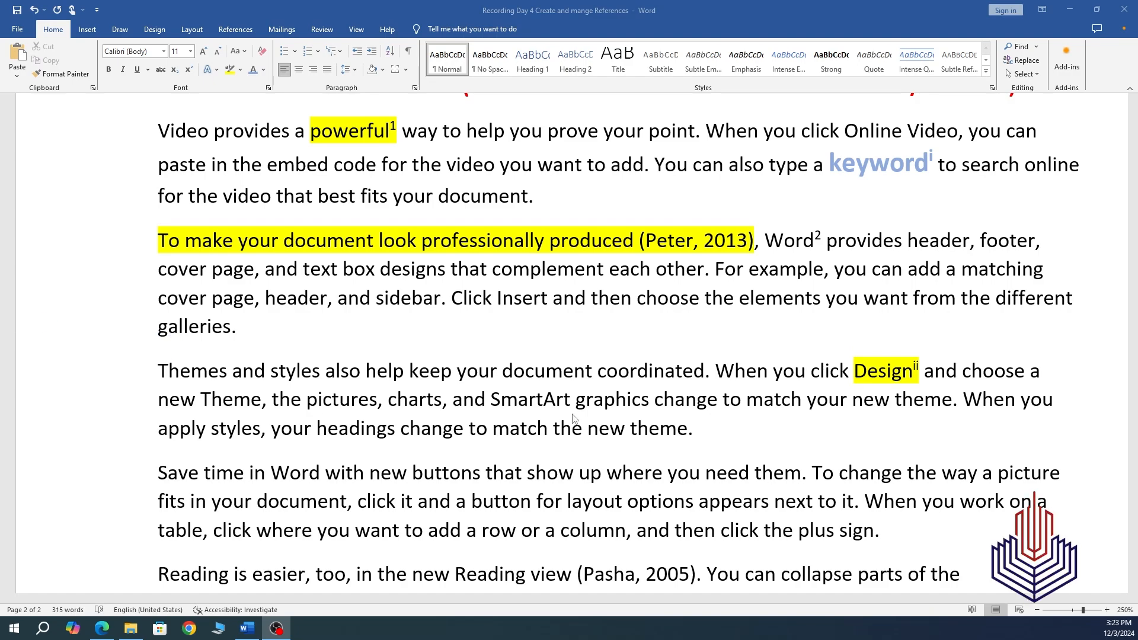
pyautogui.click(707, 374)
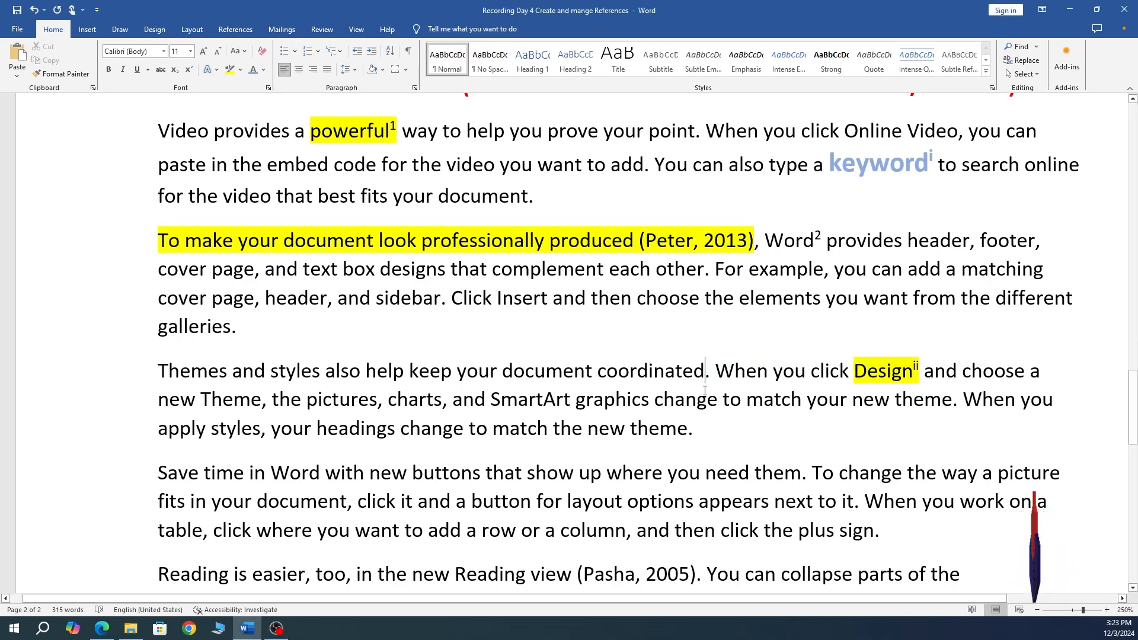
pyautogui.click(235, 29)
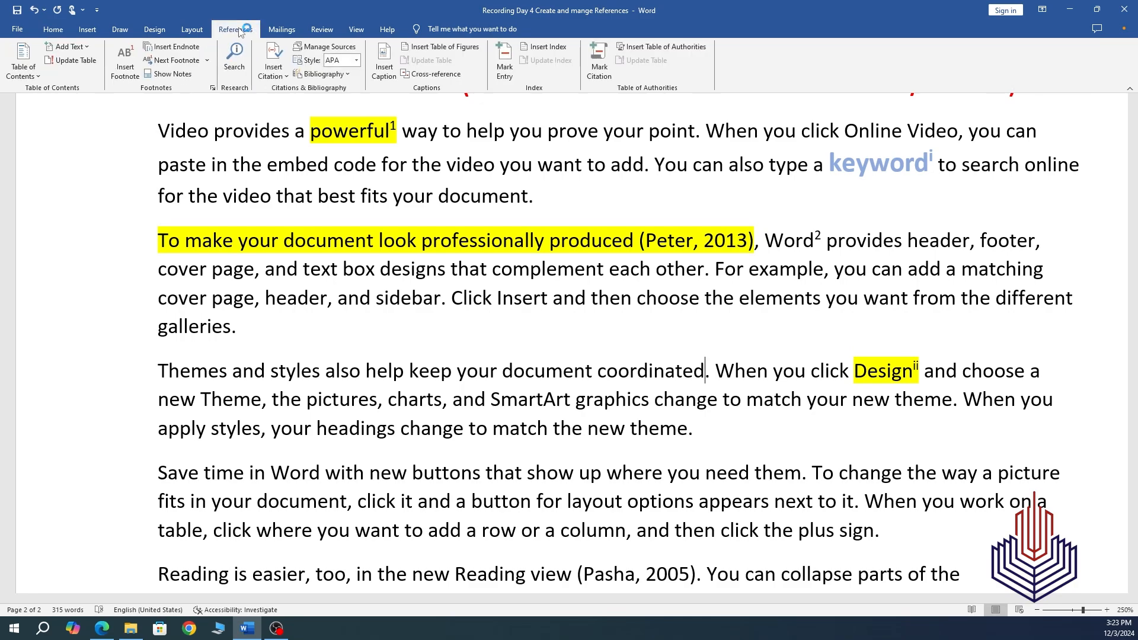
pyautogui.click(277, 75)
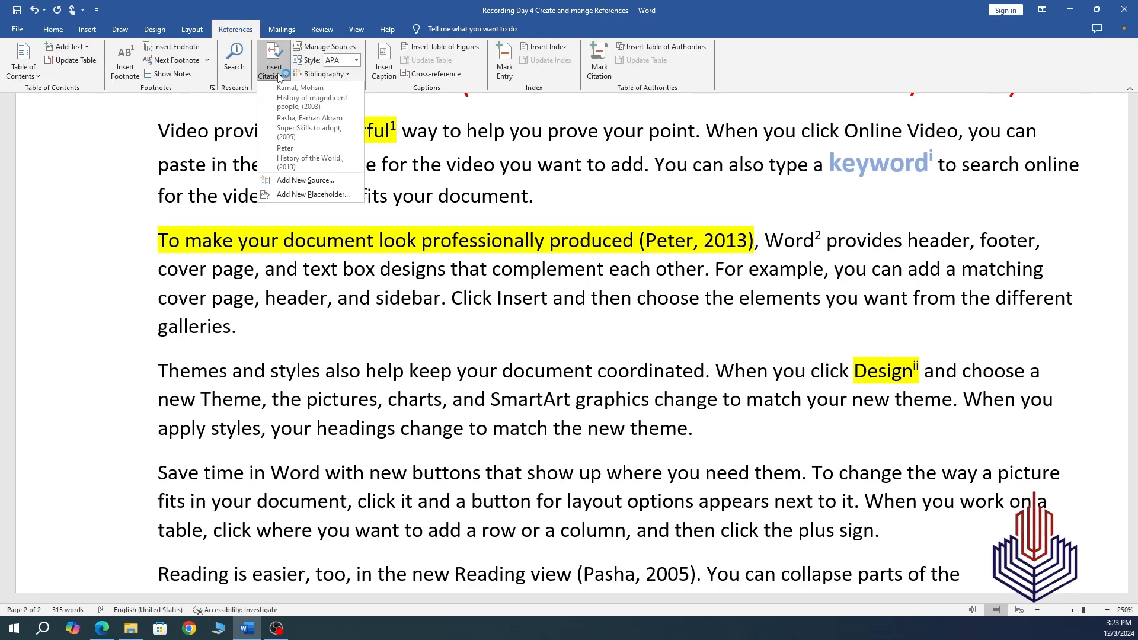
pyautogui.click(327, 135)
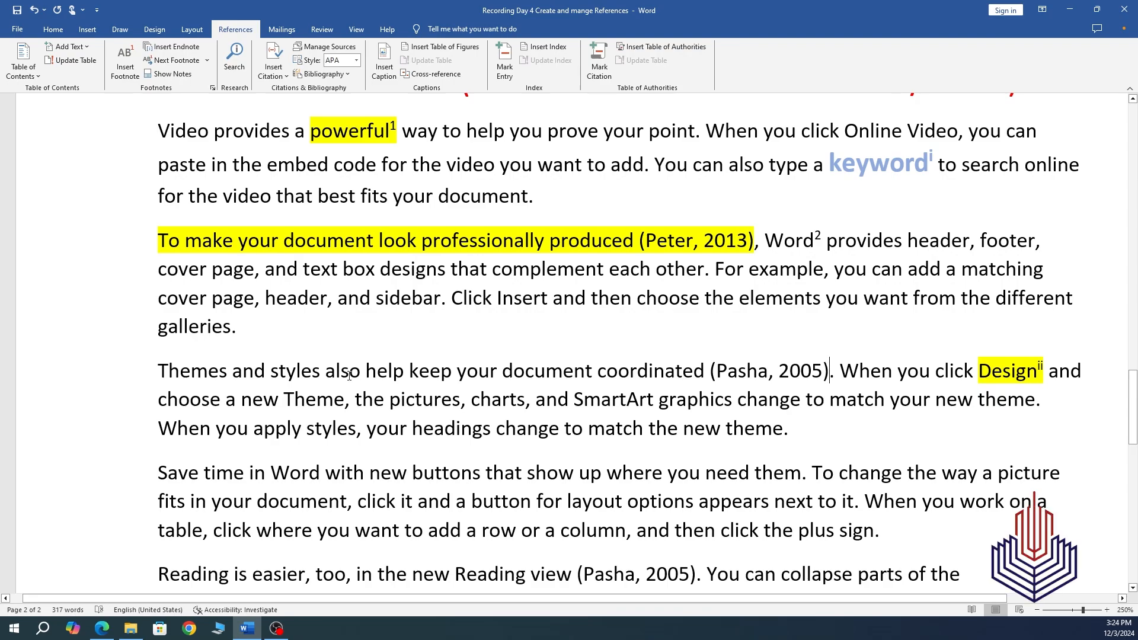
# - Insert a citation placeholder with the tag name Placeholder123 after "even on another device" in the last text paragraph
pyautogui.scroll(-5, 349, 375)
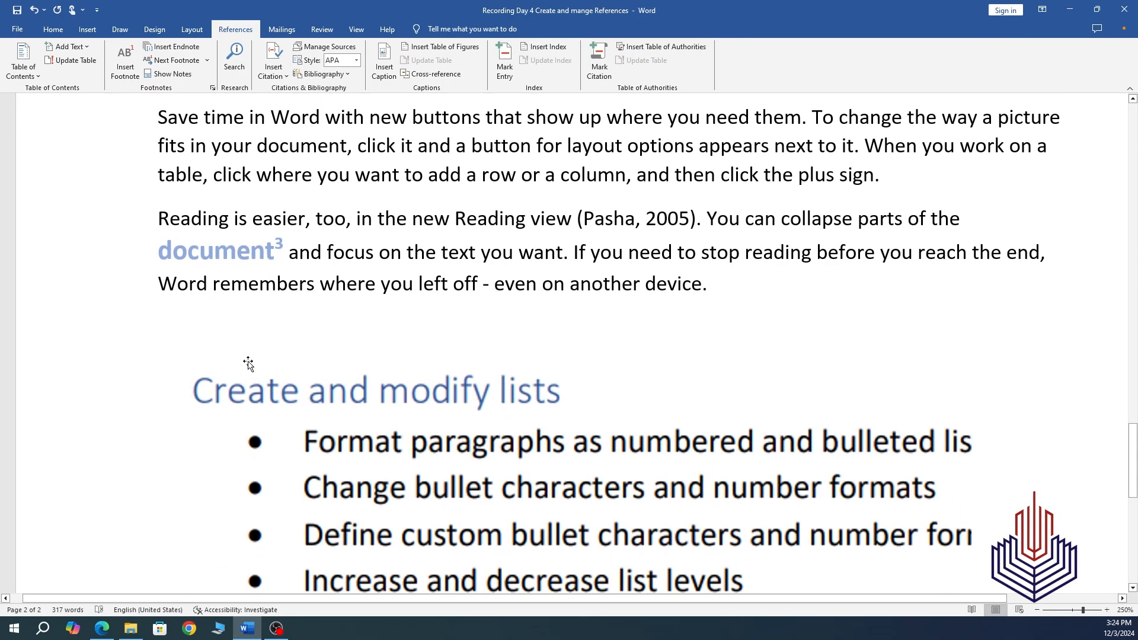
pyautogui.scroll(2, 247, 362)
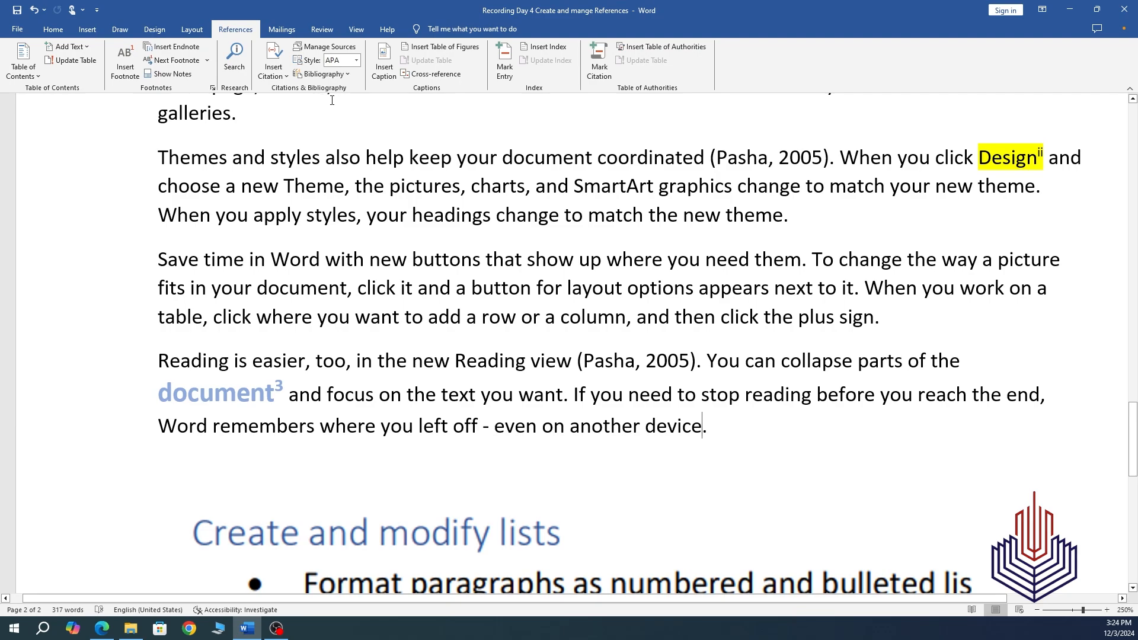
pyautogui.click(285, 77)
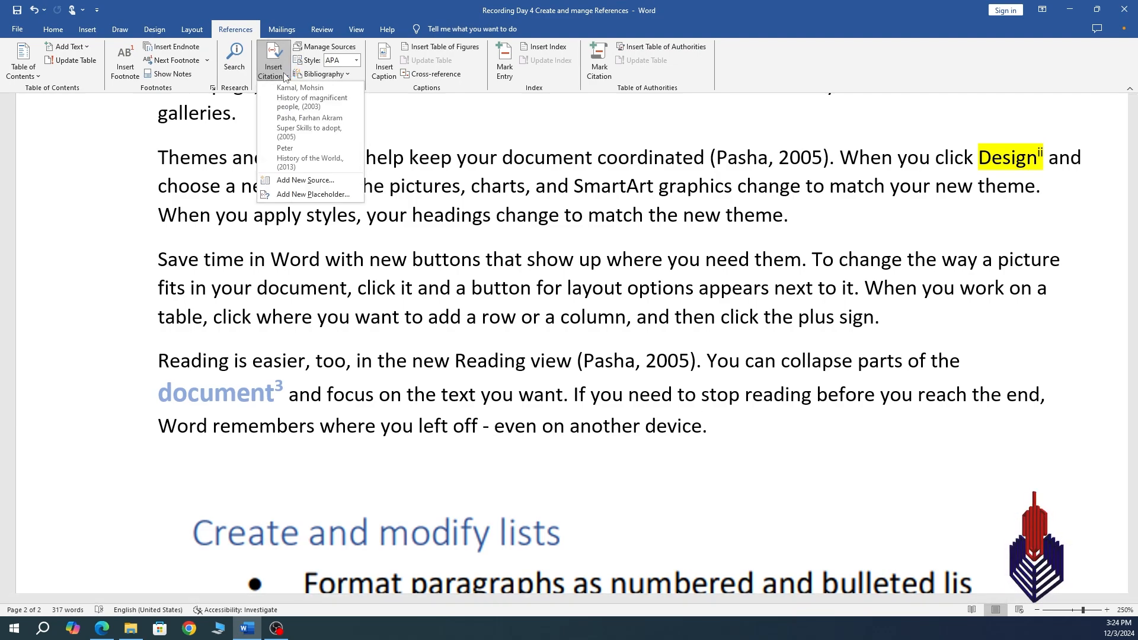
pyautogui.click(342, 195)
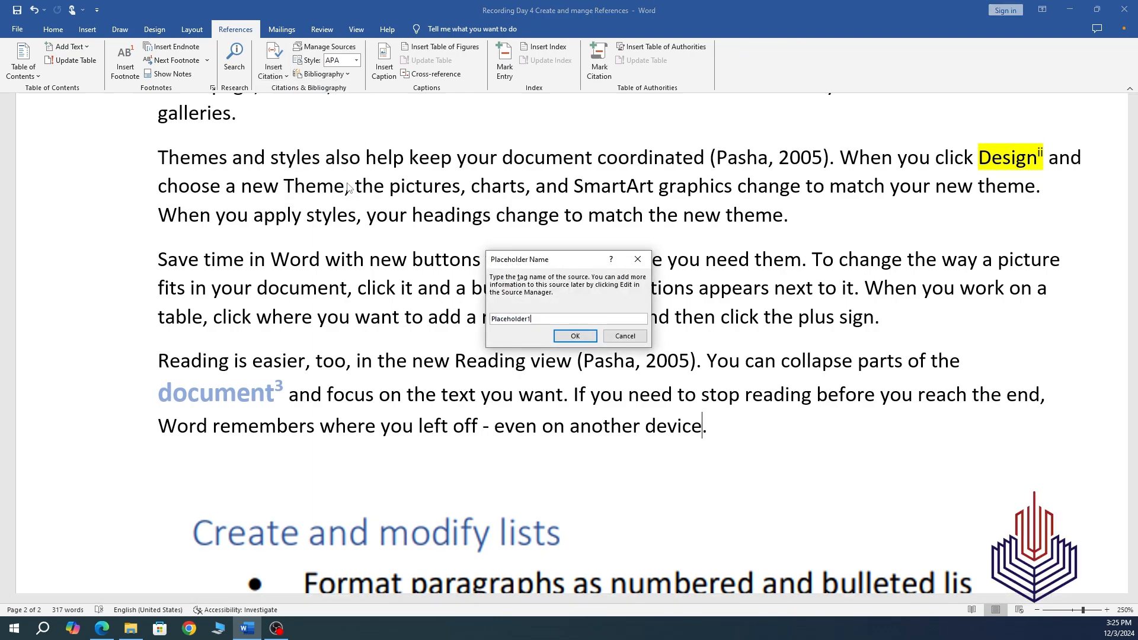
pyautogui.write('3')
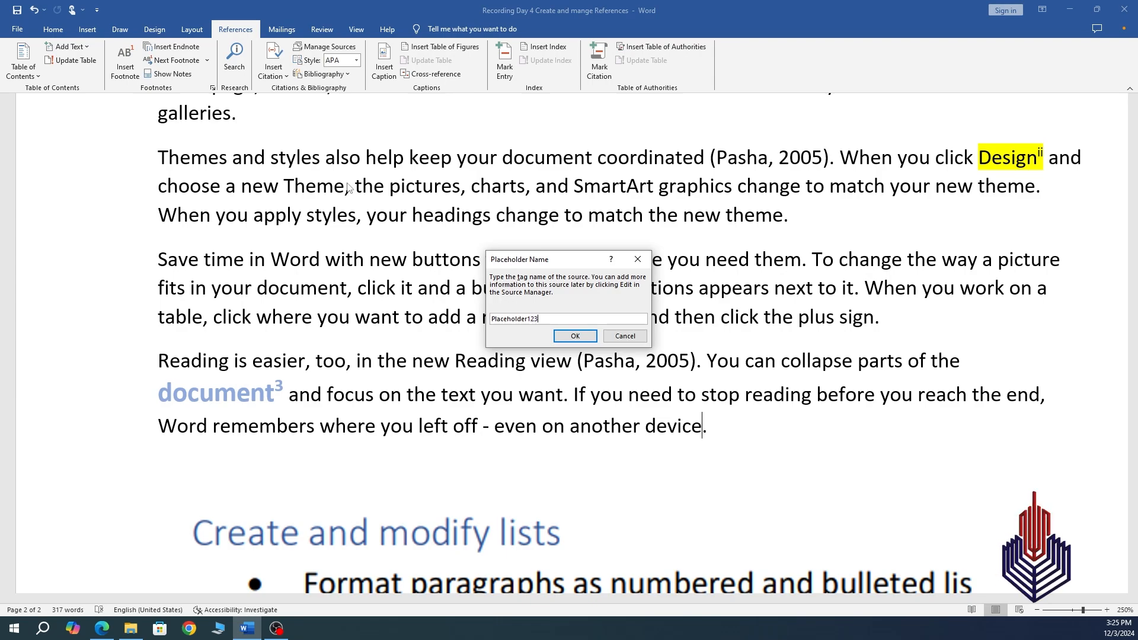
pyautogui.click(574, 336)
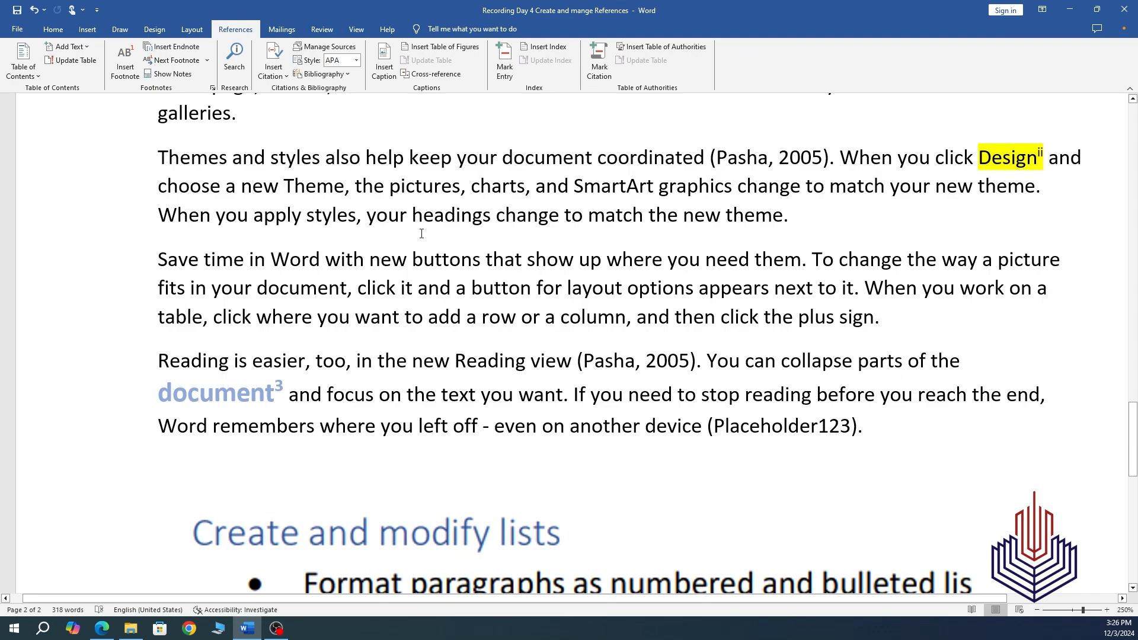
# - Insert a citation placeholder with the tag name Karachi after "plus sign" at the end of the "Save time in Word" paragraph
pyautogui.press('Left')
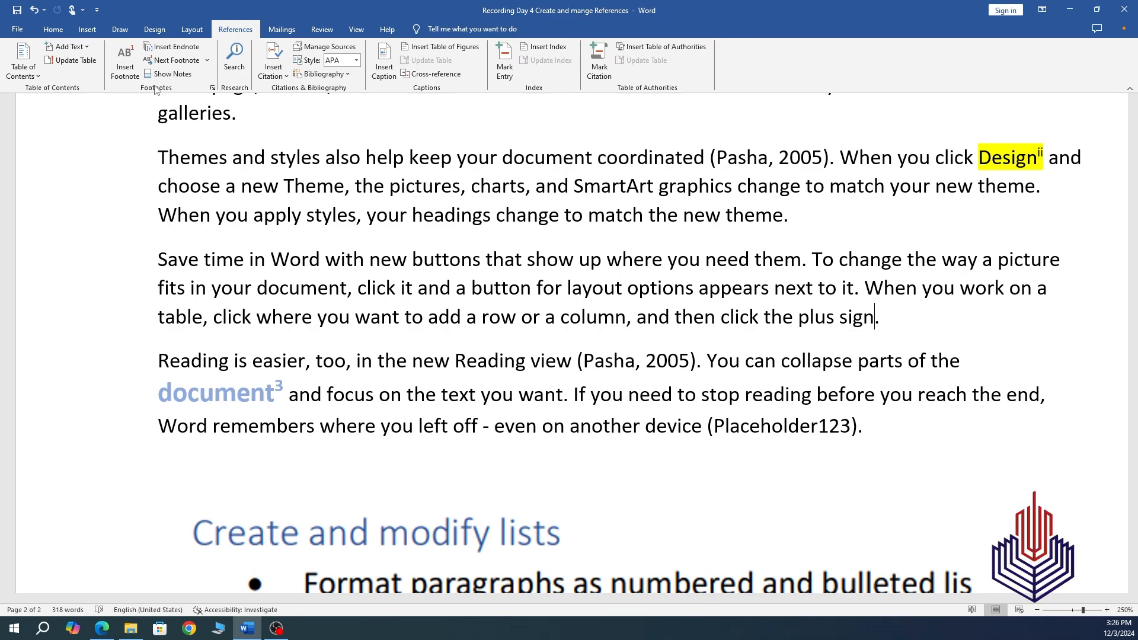
pyautogui.click(272, 74)
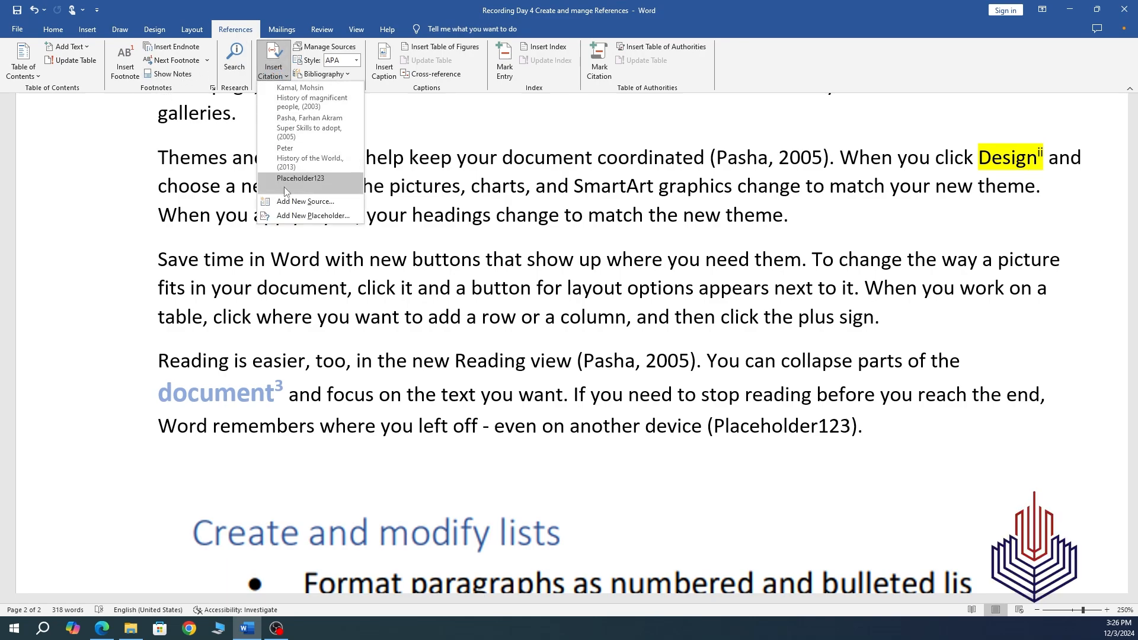
pyautogui.click(292, 216)
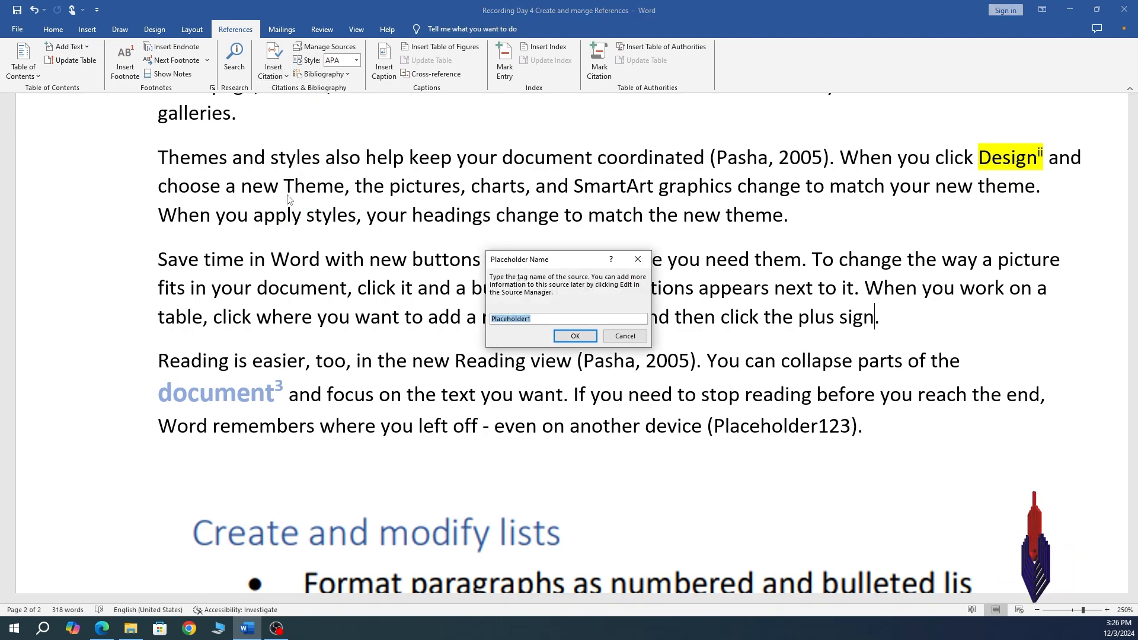
pyautogui.write('Karachi')
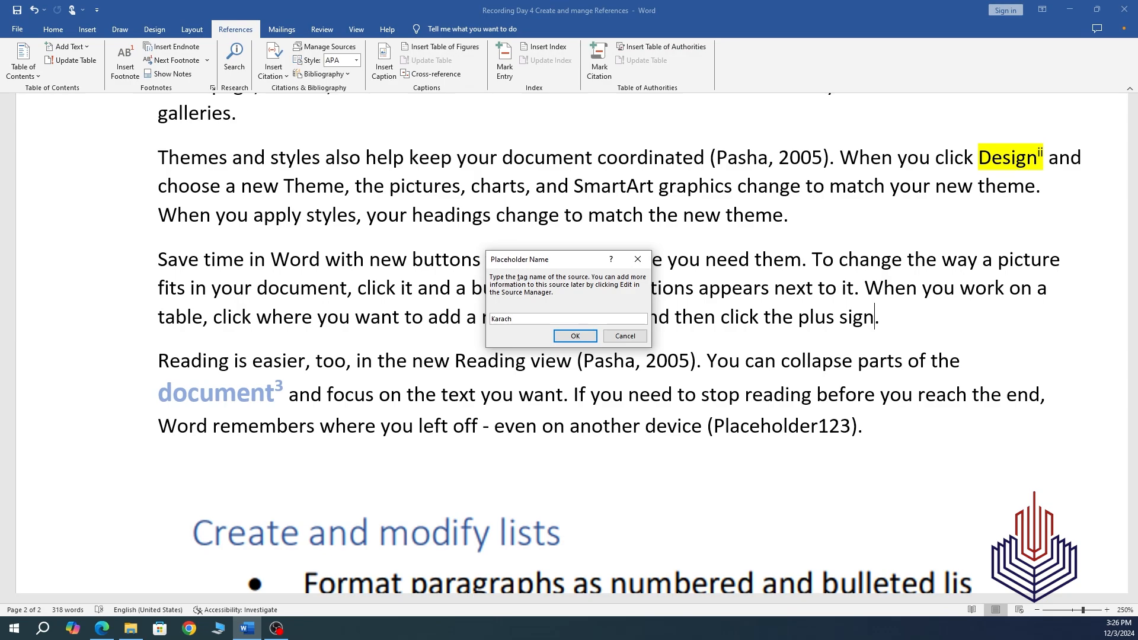
pyautogui.click(572, 336)
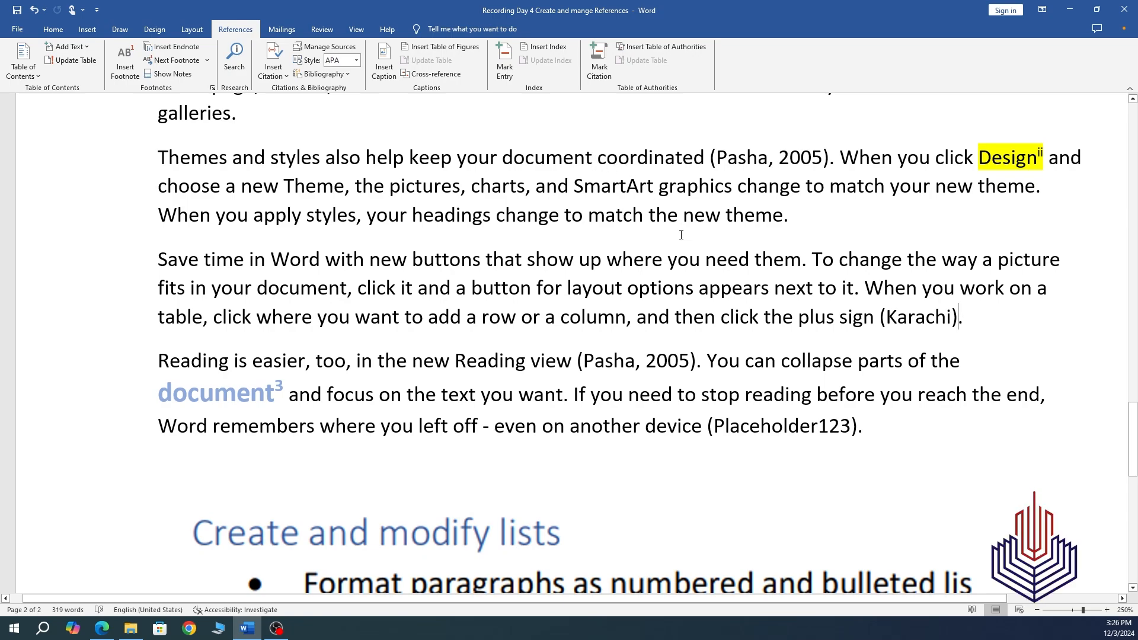
# - Apply a black double-line frame picture style to the "Create and modify lists" picture
pyautogui.scroll(-7, 433, 352)
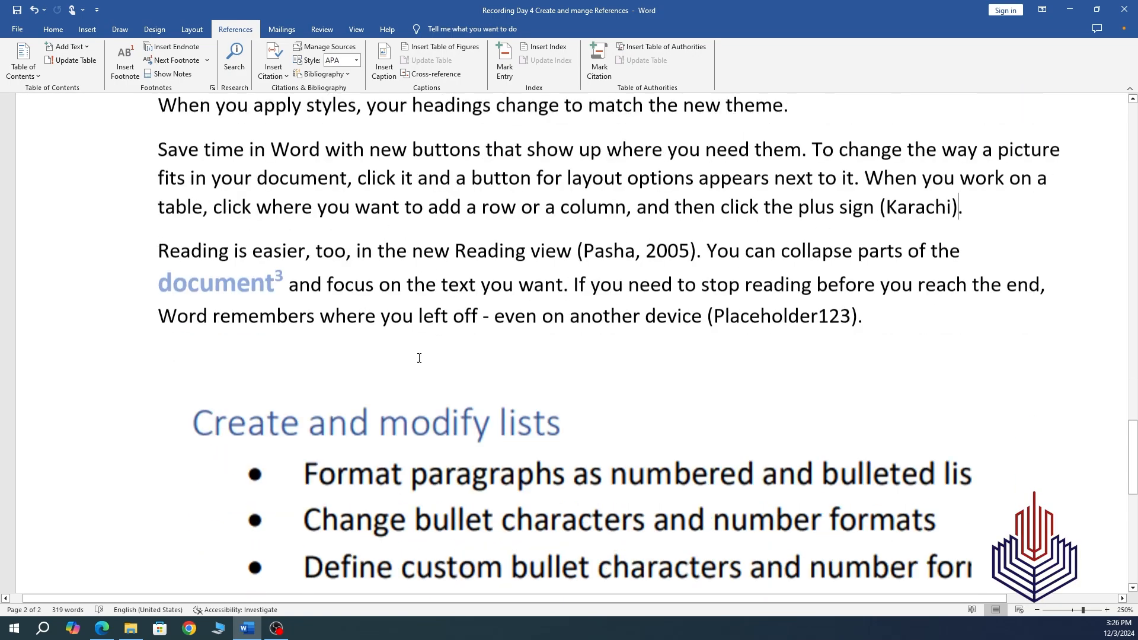
pyautogui.scroll(5, 422, 354)
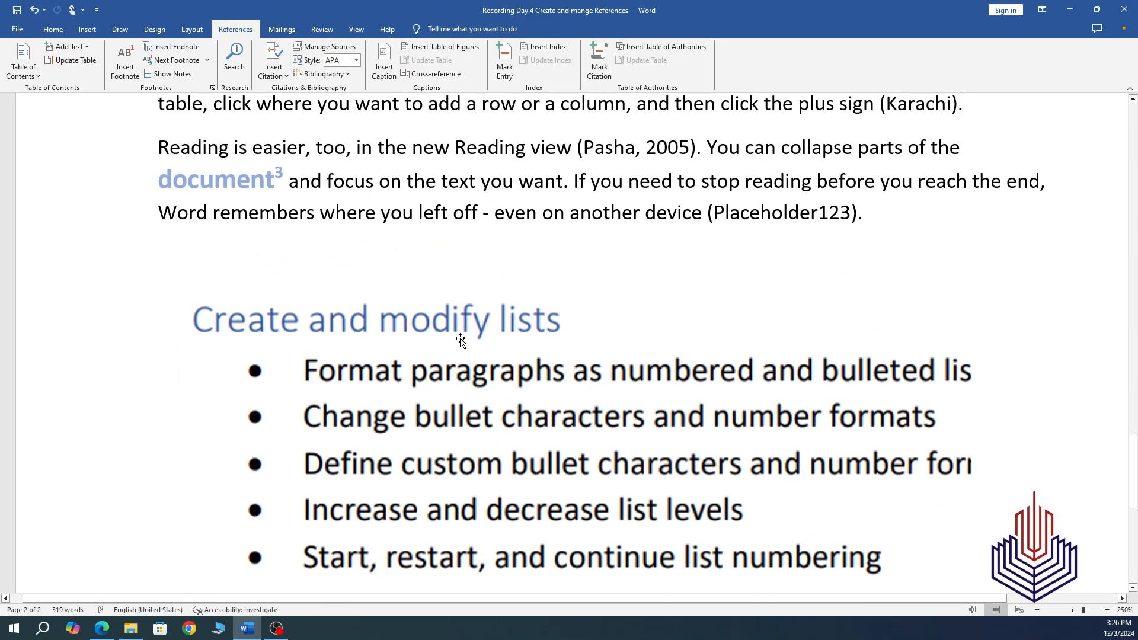
pyautogui.click(363, 339)
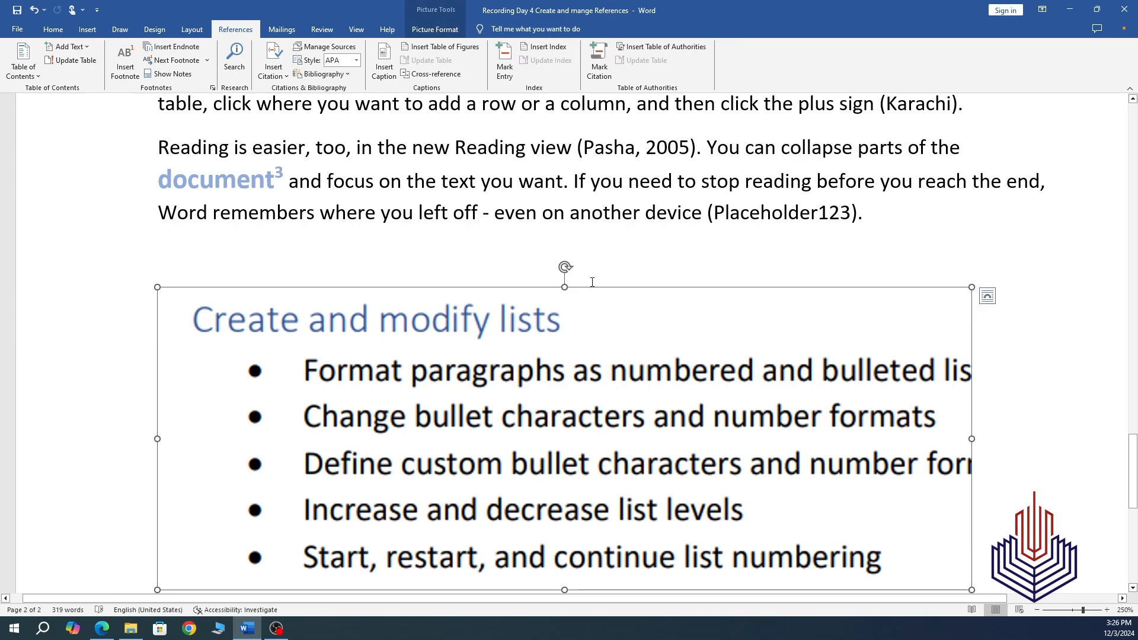
pyautogui.scroll(-4, 592, 282)
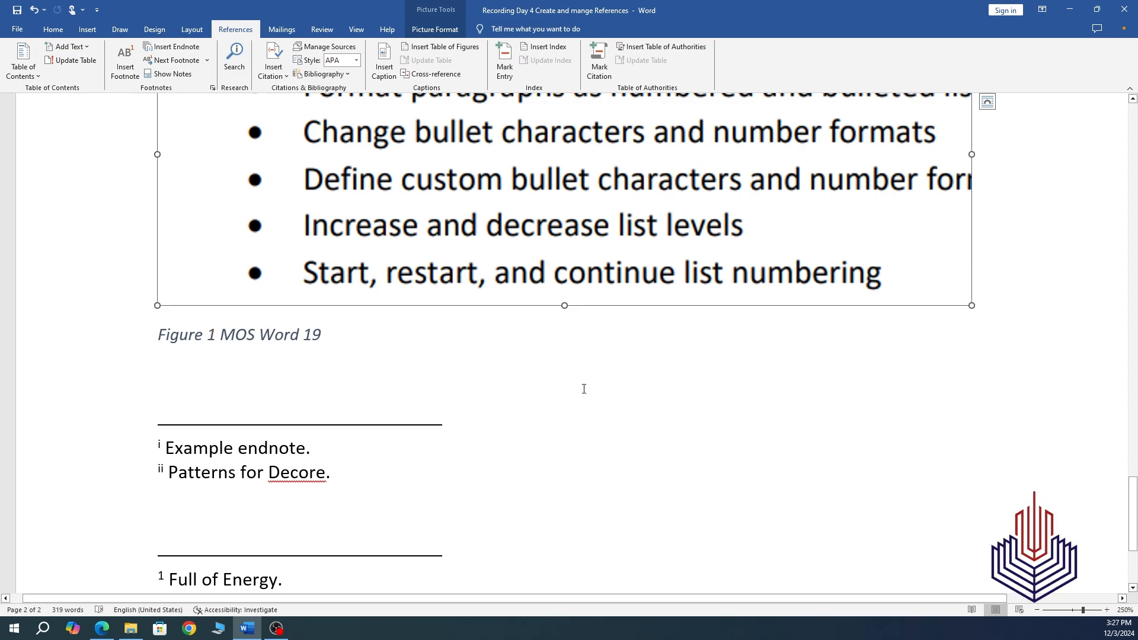
pyautogui.scroll(3, 583, 388)
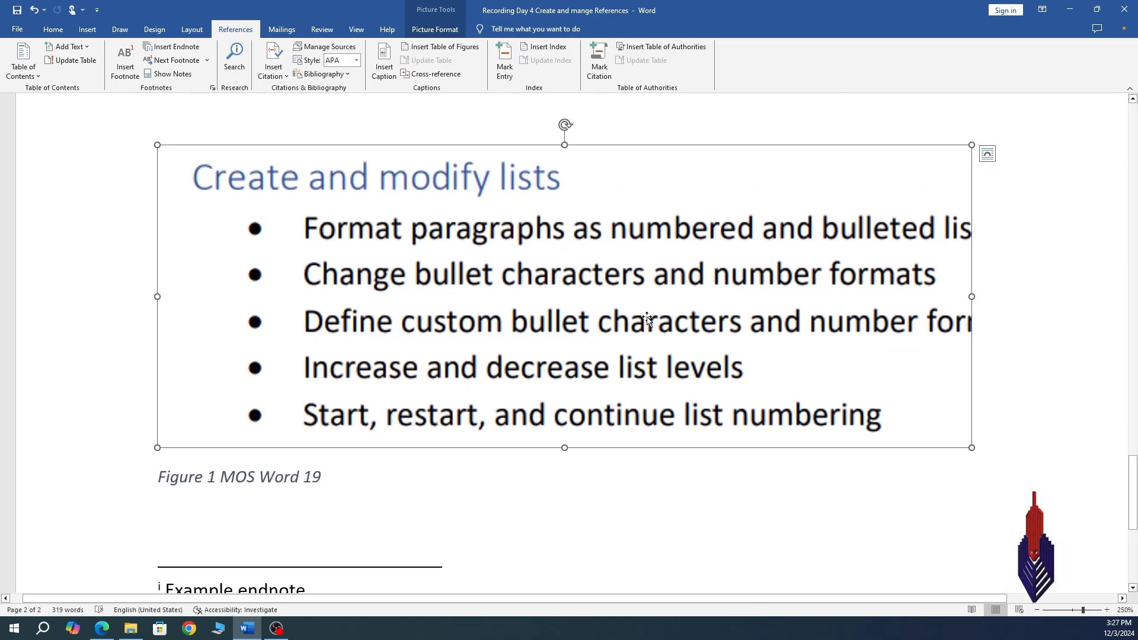
pyautogui.click(436, 30)
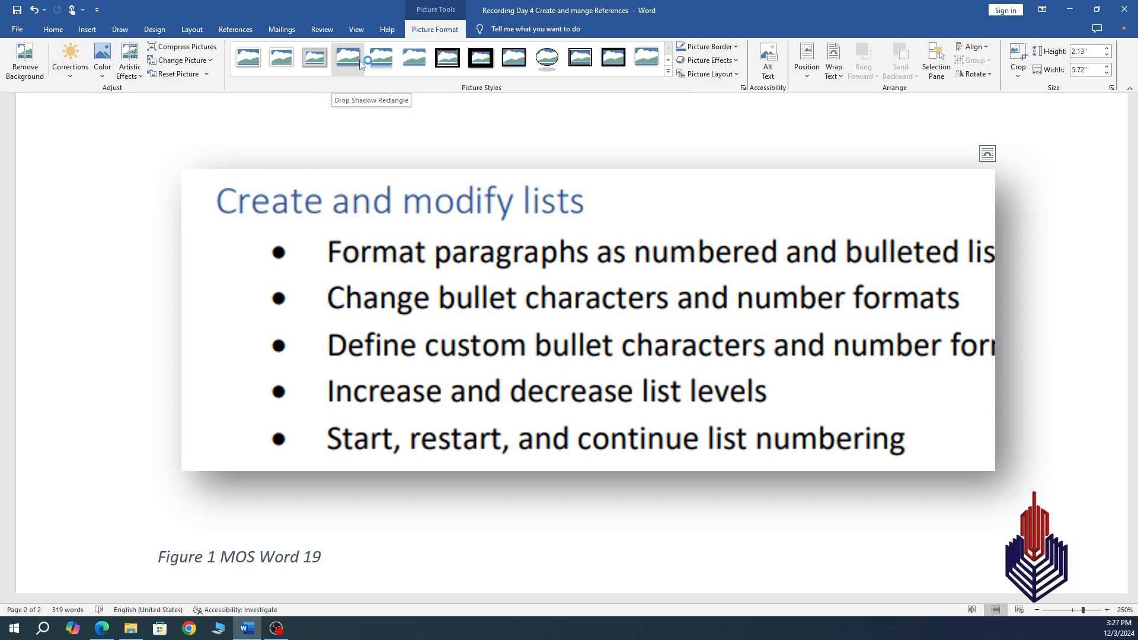
pyautogui.click(449, 61)
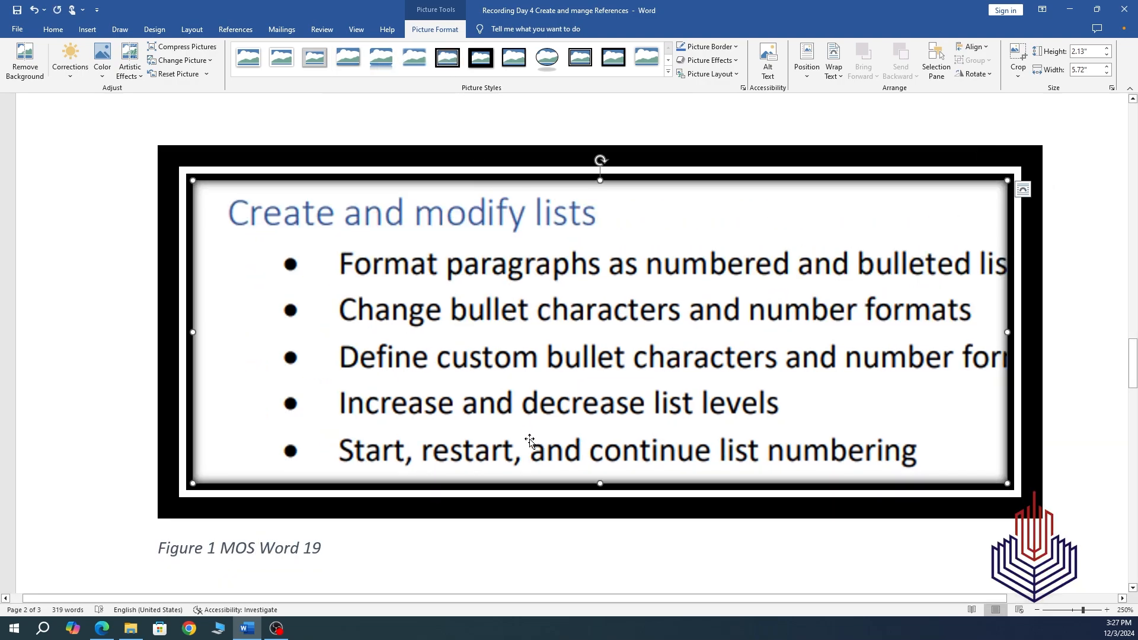
pyautogui.click(630, 539)
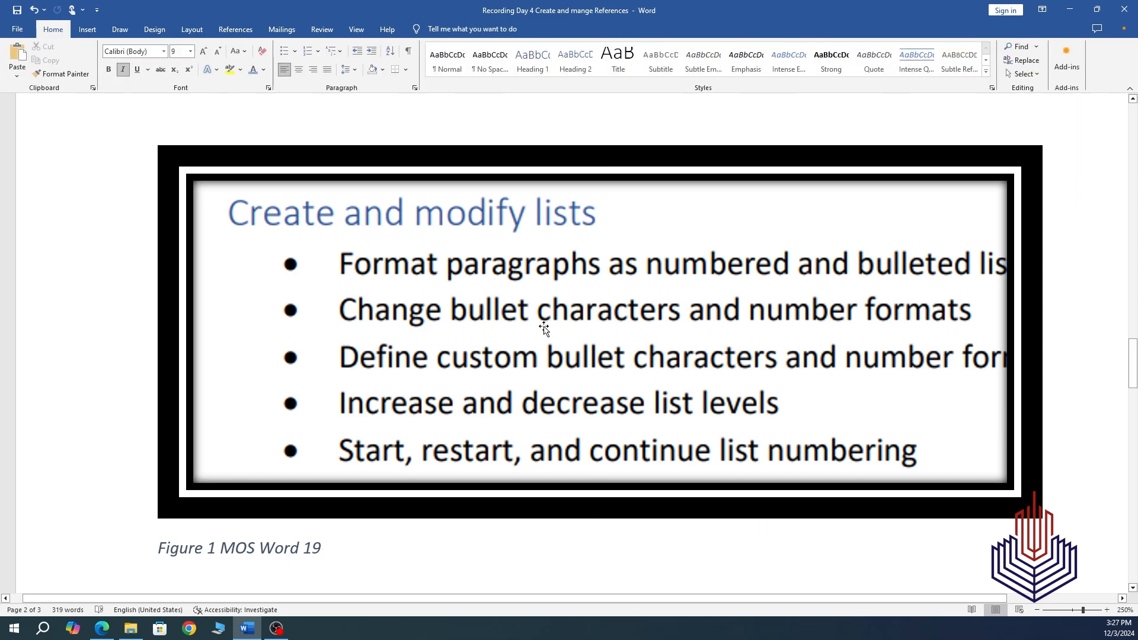
# - Examine the caption label, position and numbering options for the framed picture without inserting another caption
pyautogui.scroll(-1, 470, 468)
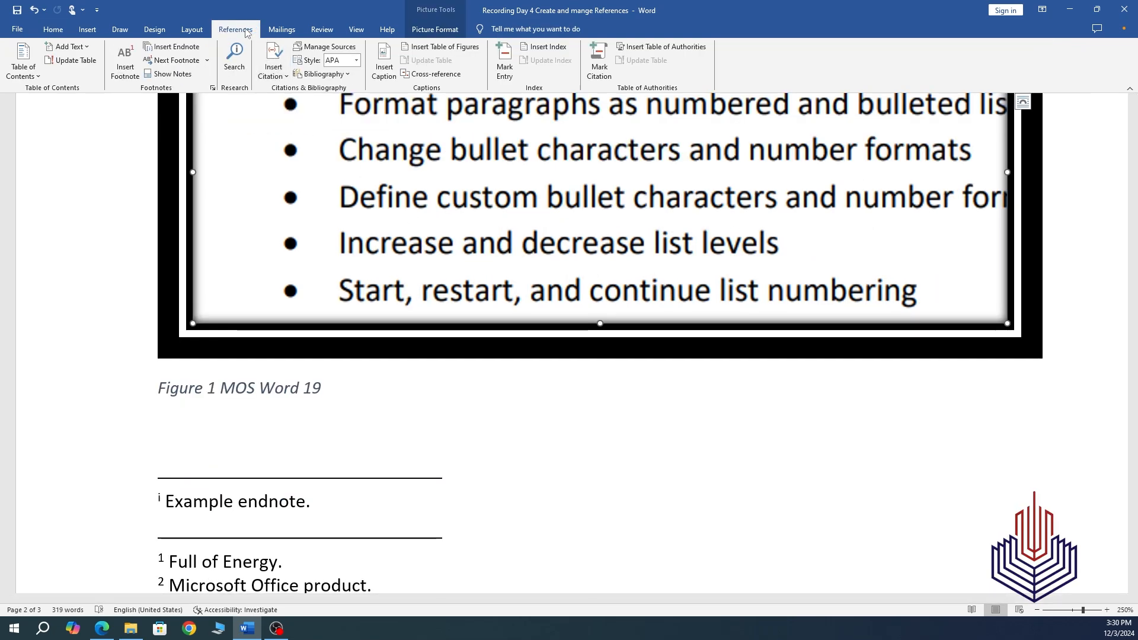
pyautogui.rightClick(465, 232)
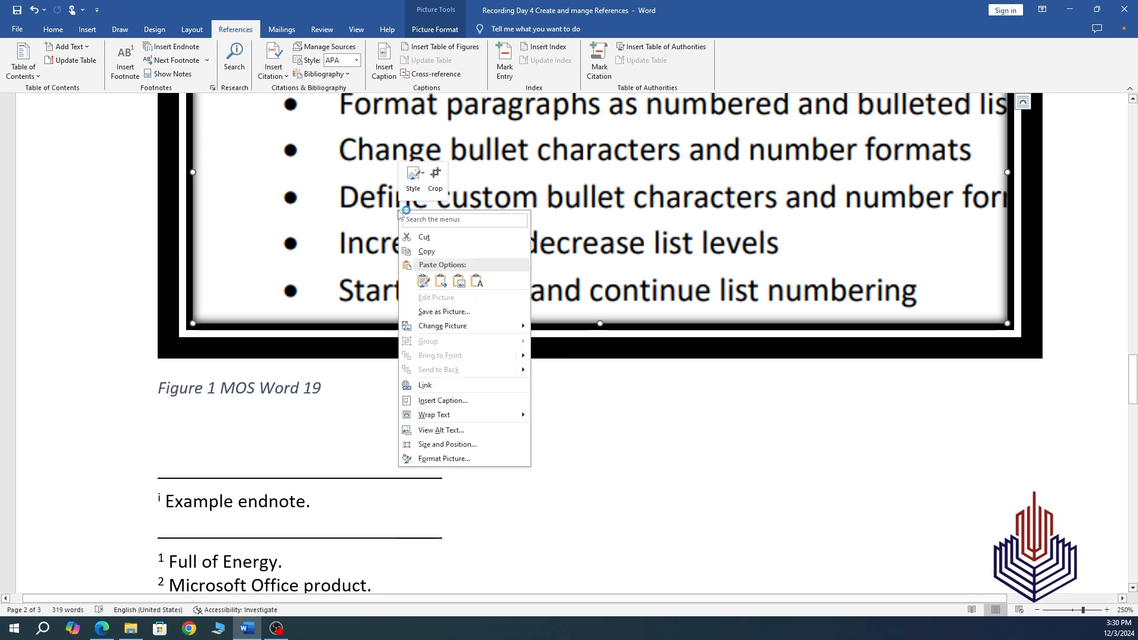
pyautogui.click(471, 402)
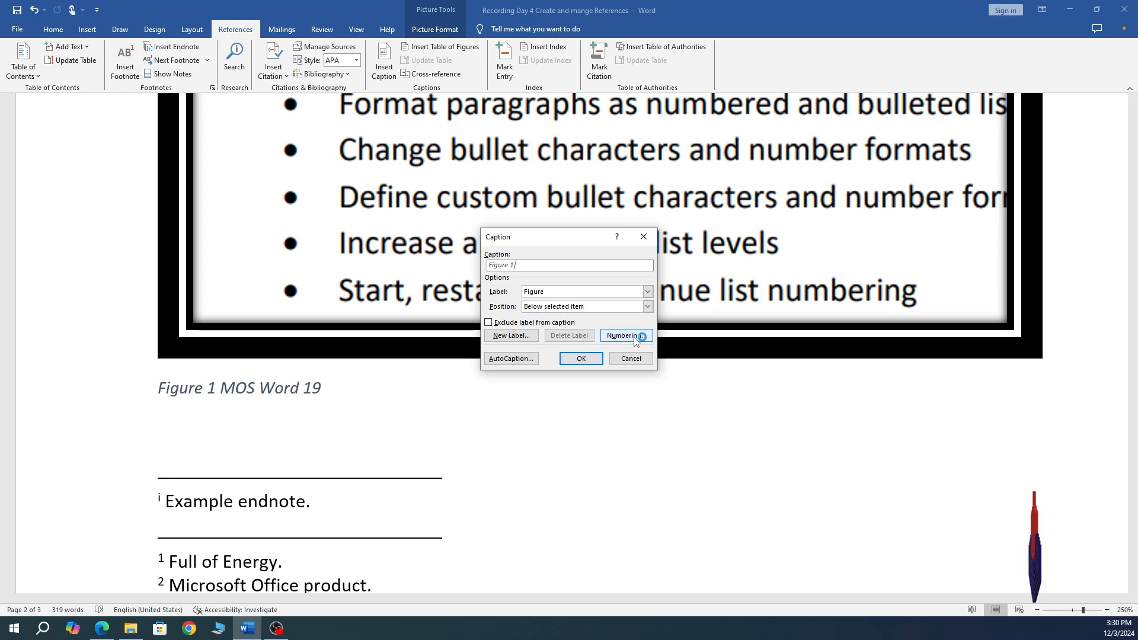
pyautogui.click(511, 336)
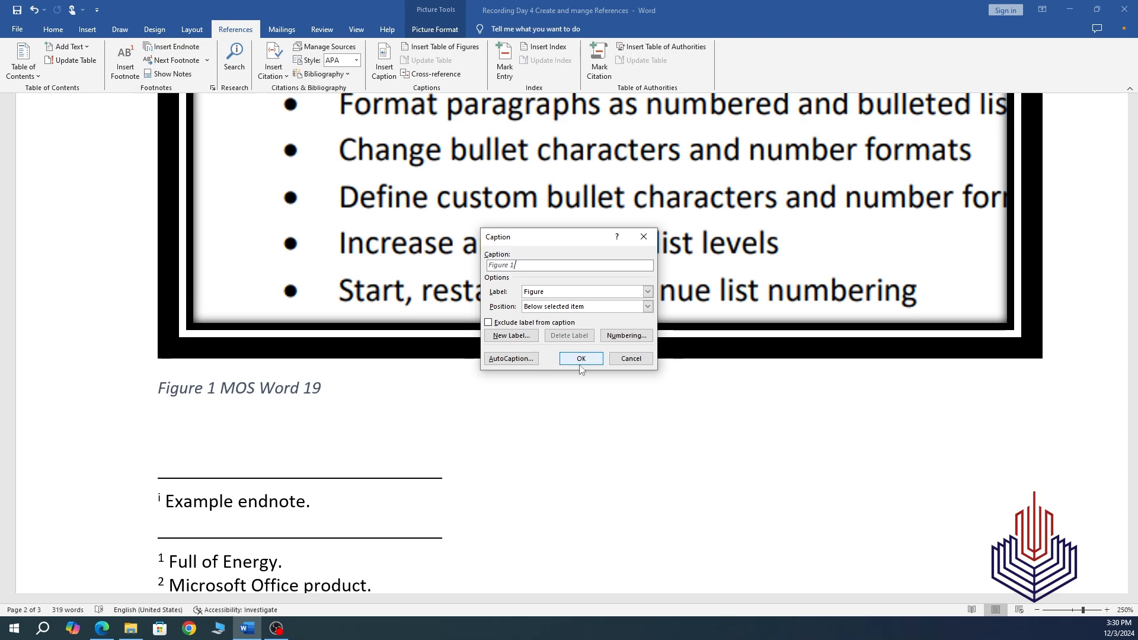
pyautogui.click(633, 361)
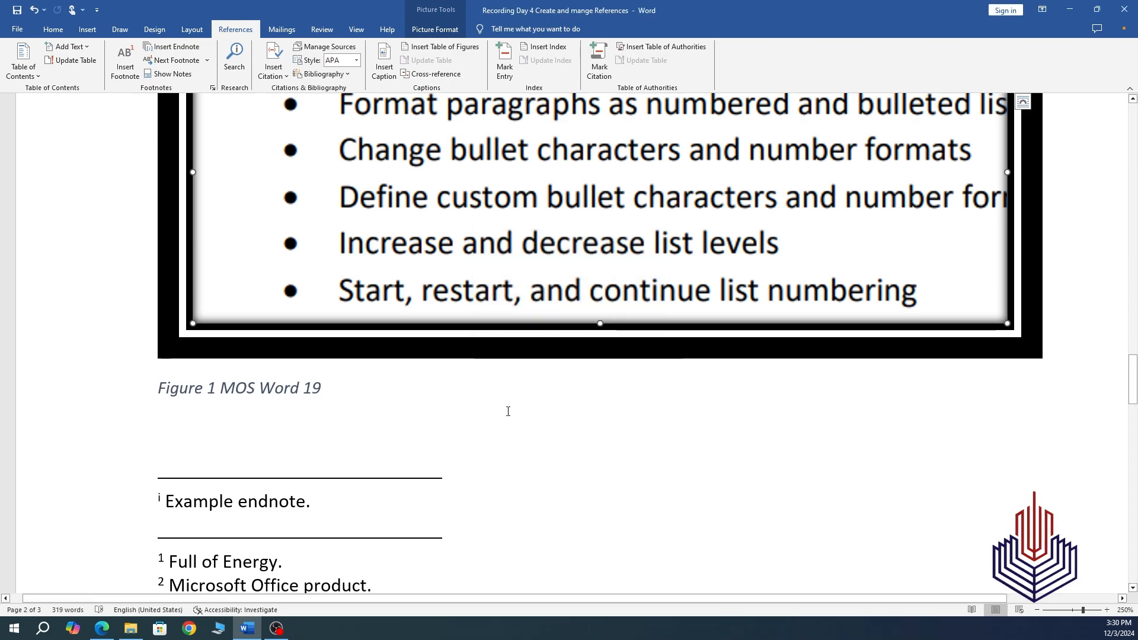
# - Look through the document's paragraphs with their citations and placeholders, the captioned picture, and the footnotes and endnotes
pyautogui.scroll(10, 365, 445)
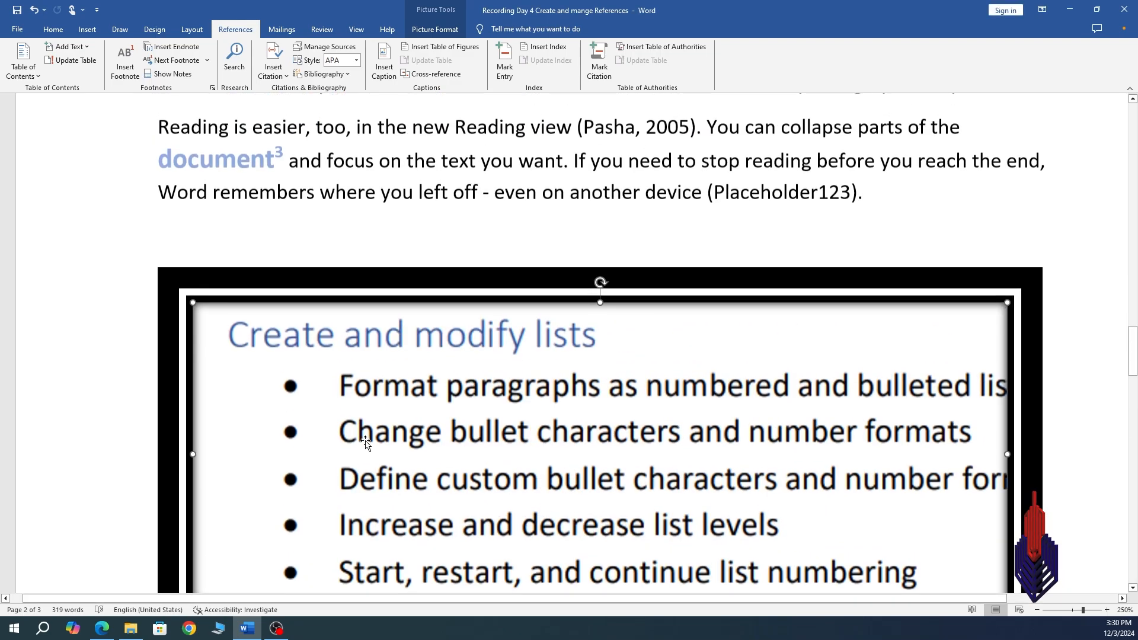
pyautogui.scroll(8, 367, 437)
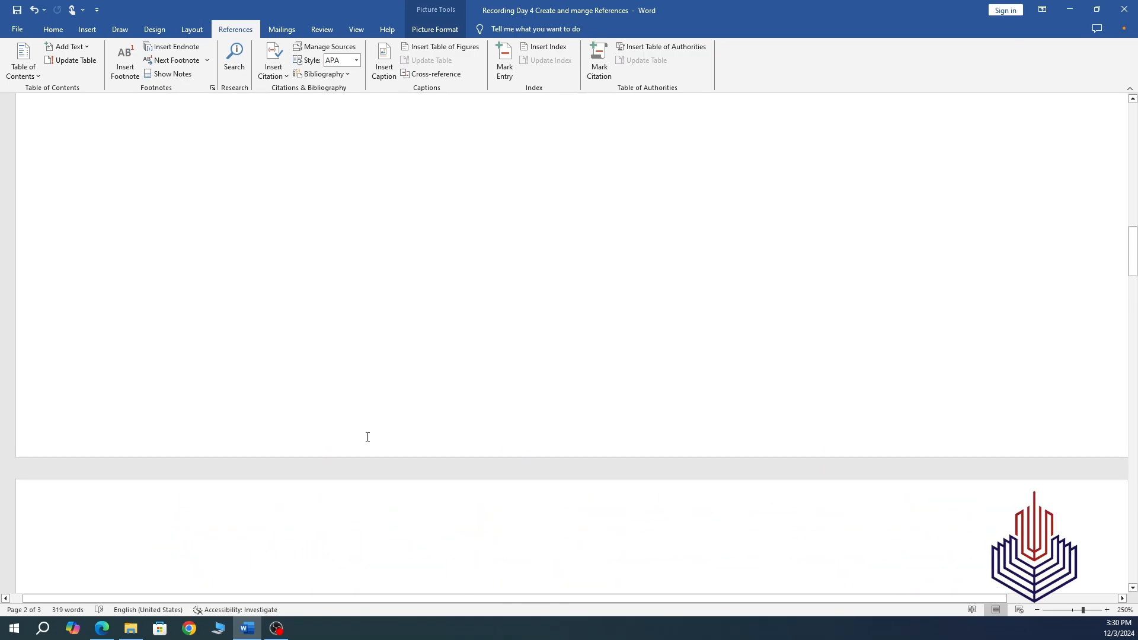
pyautogui.scroll(-12, 366, 435)
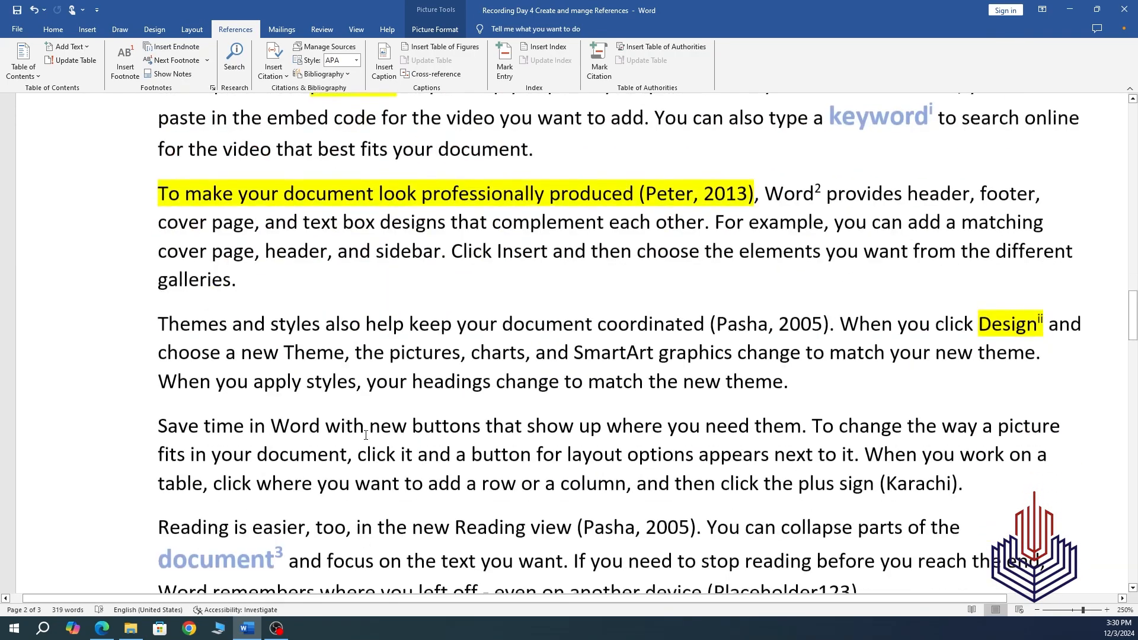
pyautogui.scroll(-10, 364, 436)
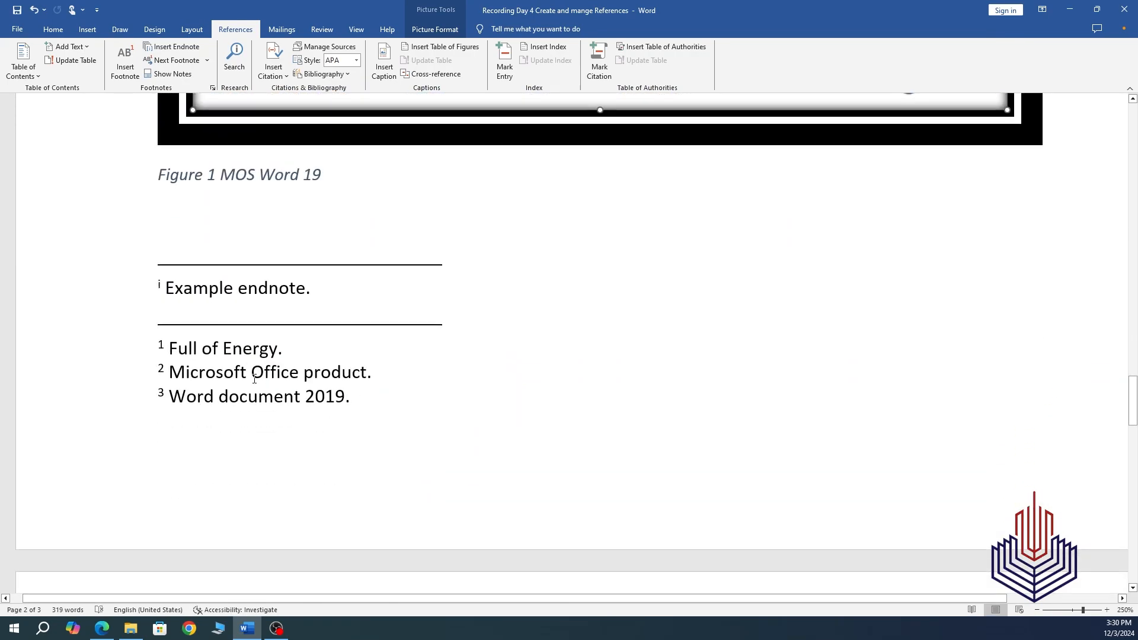
pyautogui.click(421, 421)
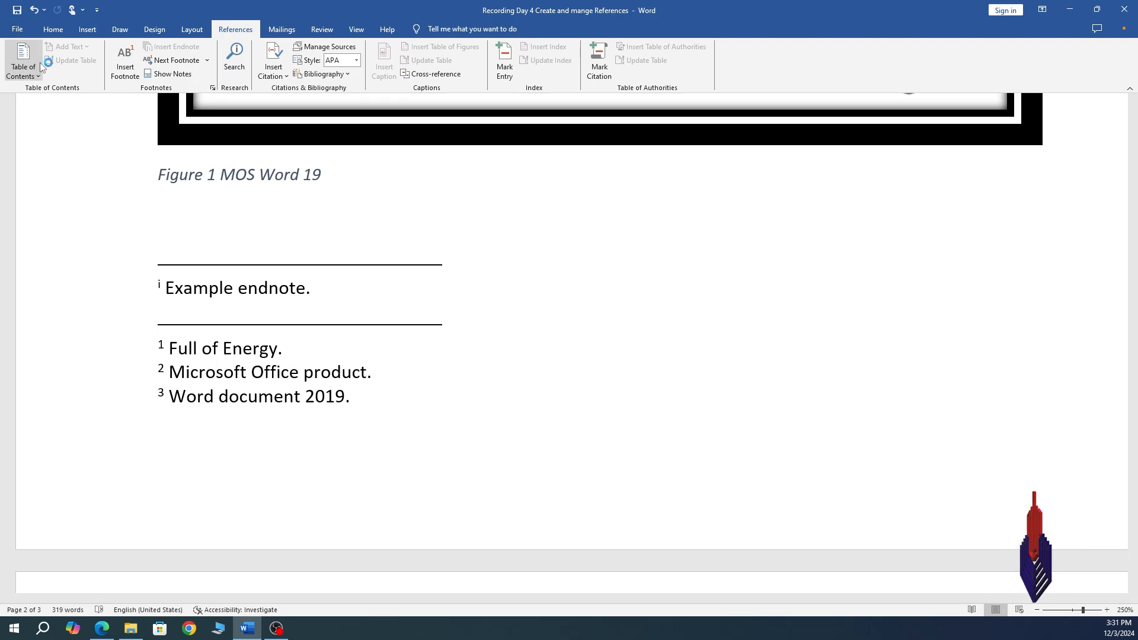
pyautogui.scroll(10, 466, 312)
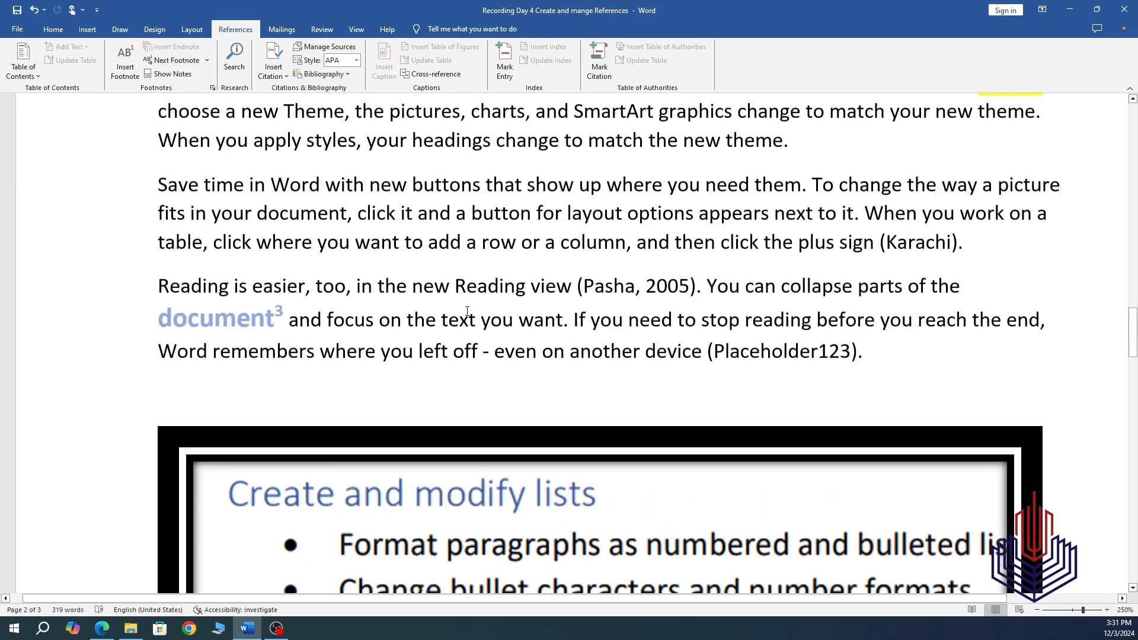
pyautogui.scroll(5, 467, 312)
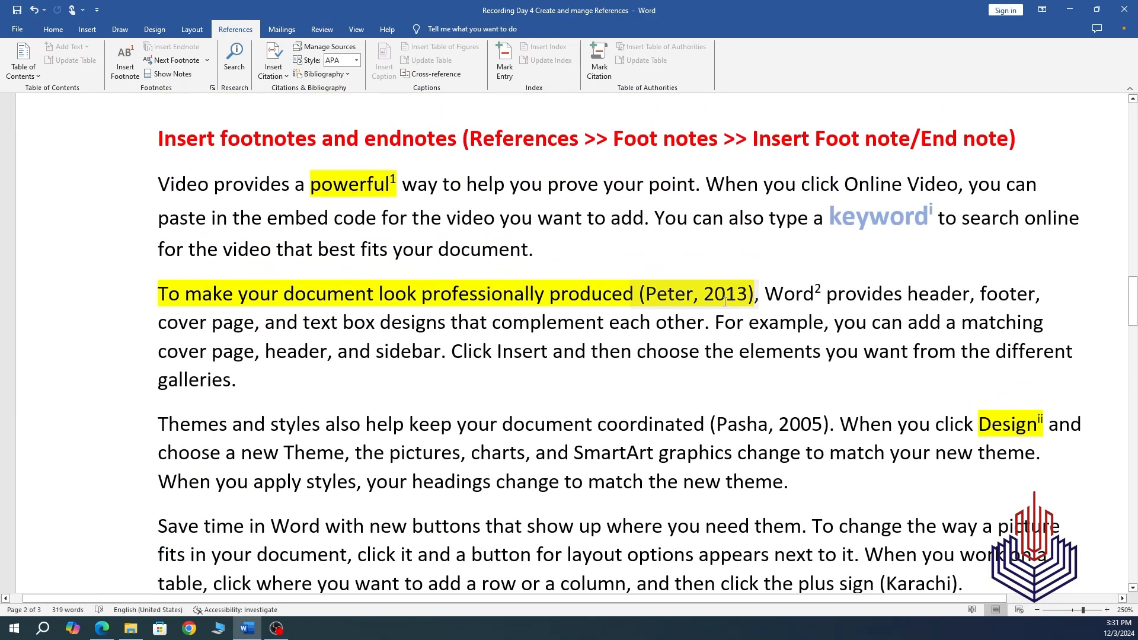
pyautogui.scroll(10, 724, 302)
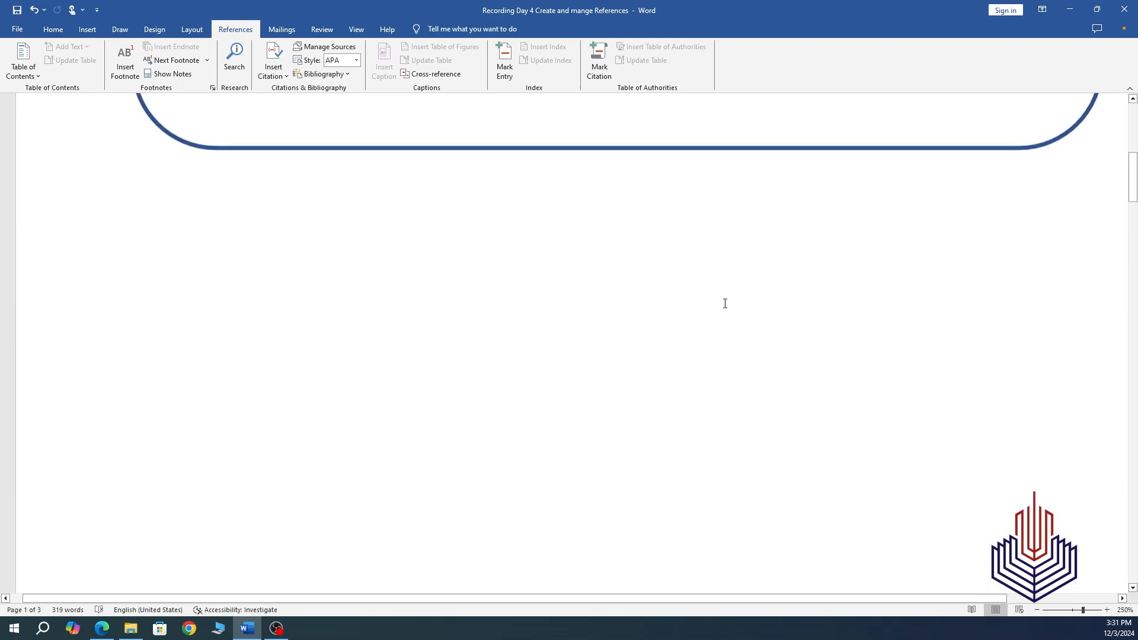
pyautogui.scroll(3, 723, 304)
pyautogui.scroll(1, 684, 334)
pyautogui.scroll(-7, 683, 336)
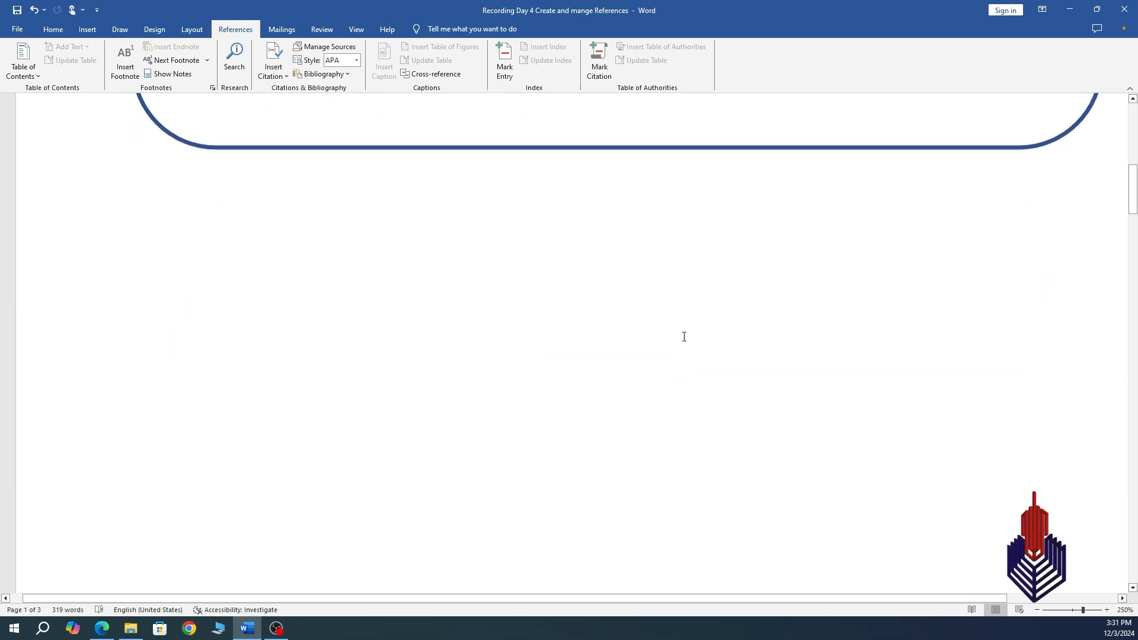
pyautogui.scroll(-20, 682, 336)
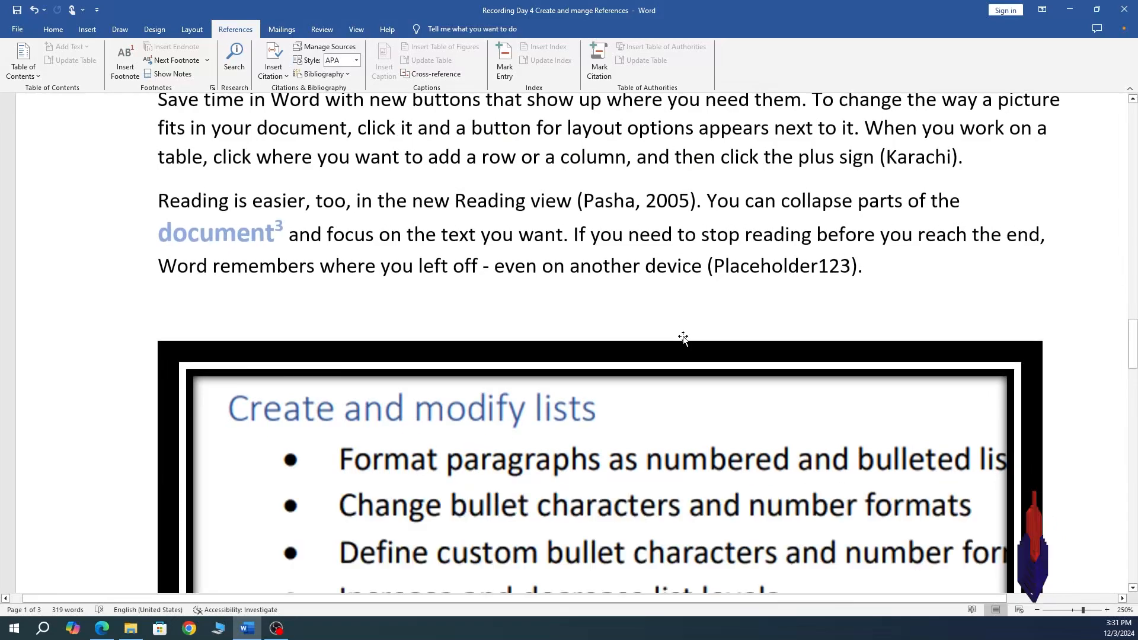
pyautogui.scroll(-5, 683, 336)
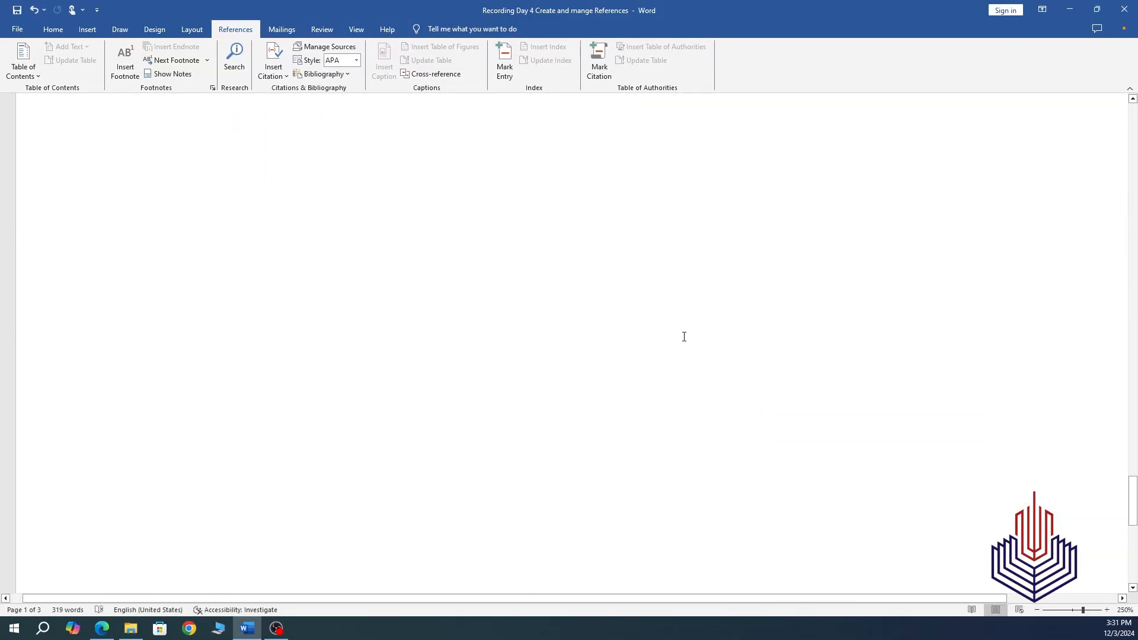
pyautogui.scroll(3, 683, 336)
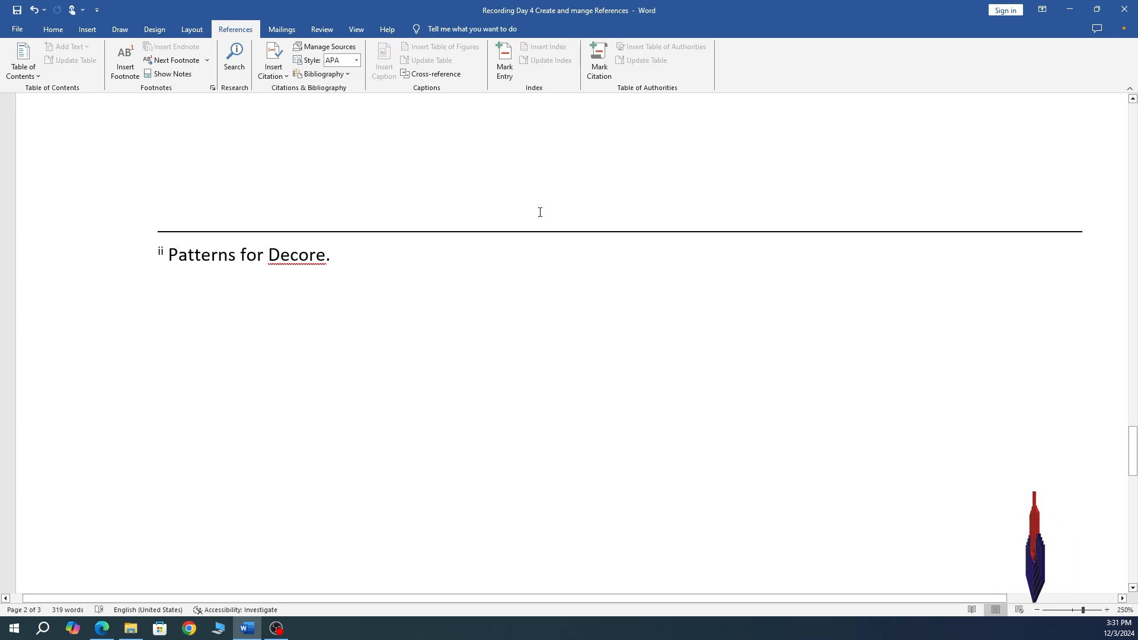
pyautogui.scroll(5, 497, 339)
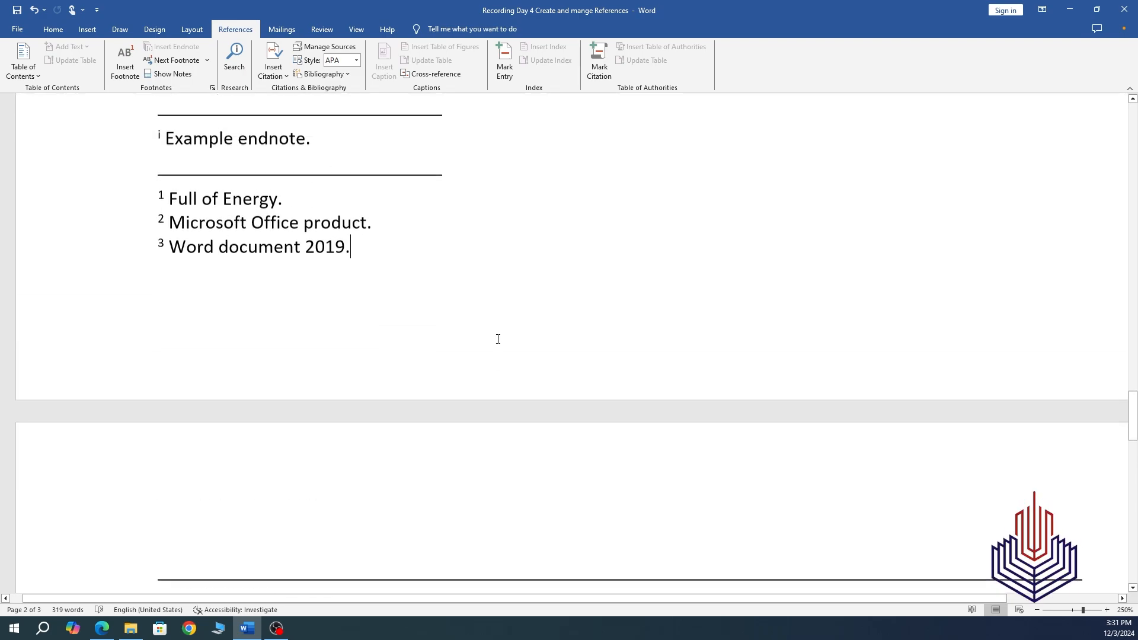
pyautogui.scroll(1, 500, 326)
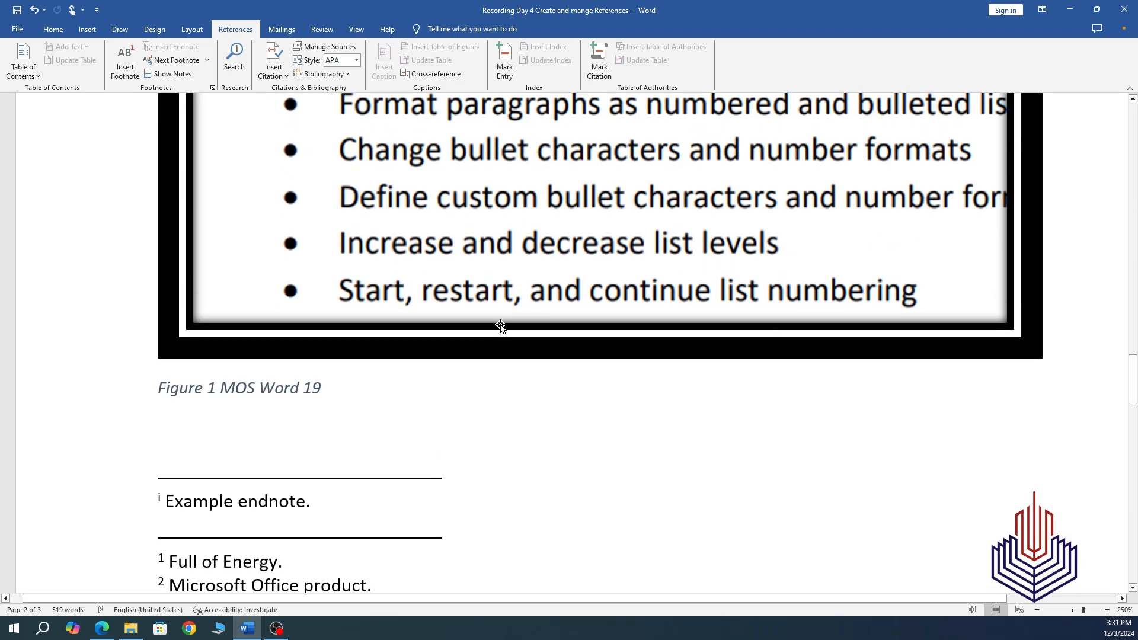
pyautogui.click(33, 76)
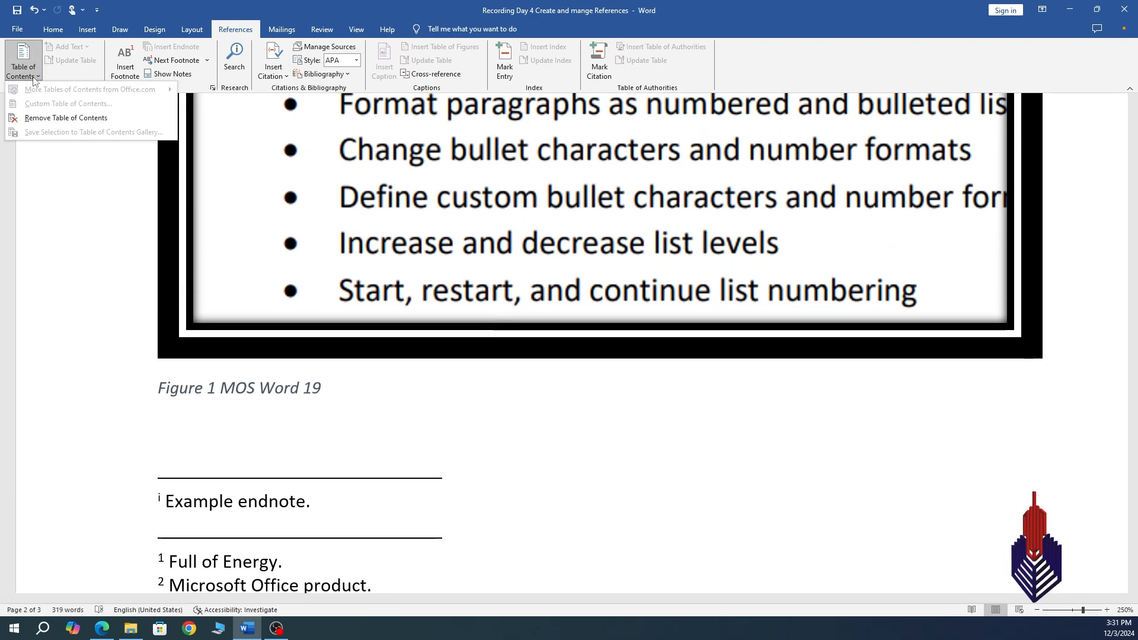
pyautogui.click(566, 462)
# - Add an empty paragraph between the red "Insert footnotes and endnotes" heading and the "Video provides a powerful" paragraph
pyautogui.scroll(2, 438, 361)
pyautogui.scroll(10, 438, 360)
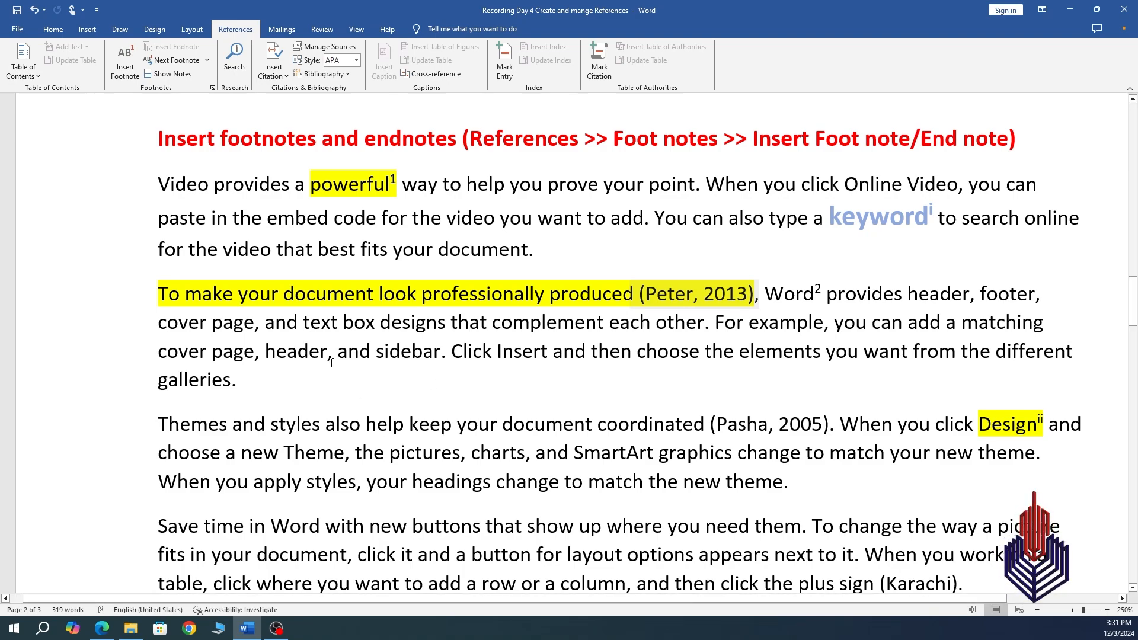
pyautogui.scroll(5, 335, 359)
pyautogui.scroll(-3, 339, 355)
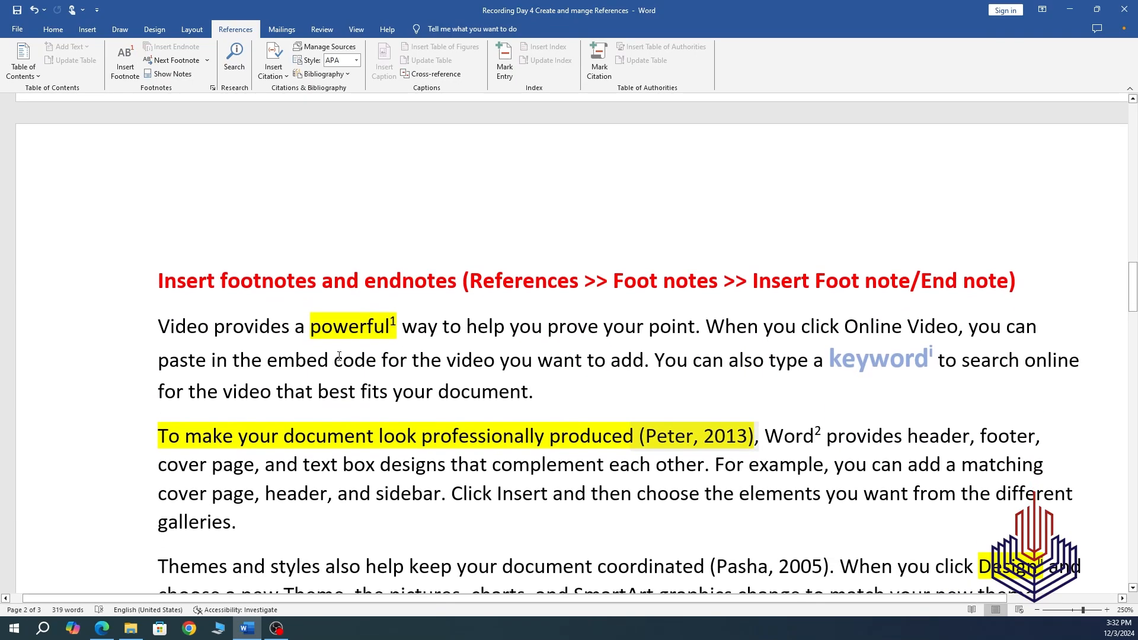
pyautogui.click(154, 320)
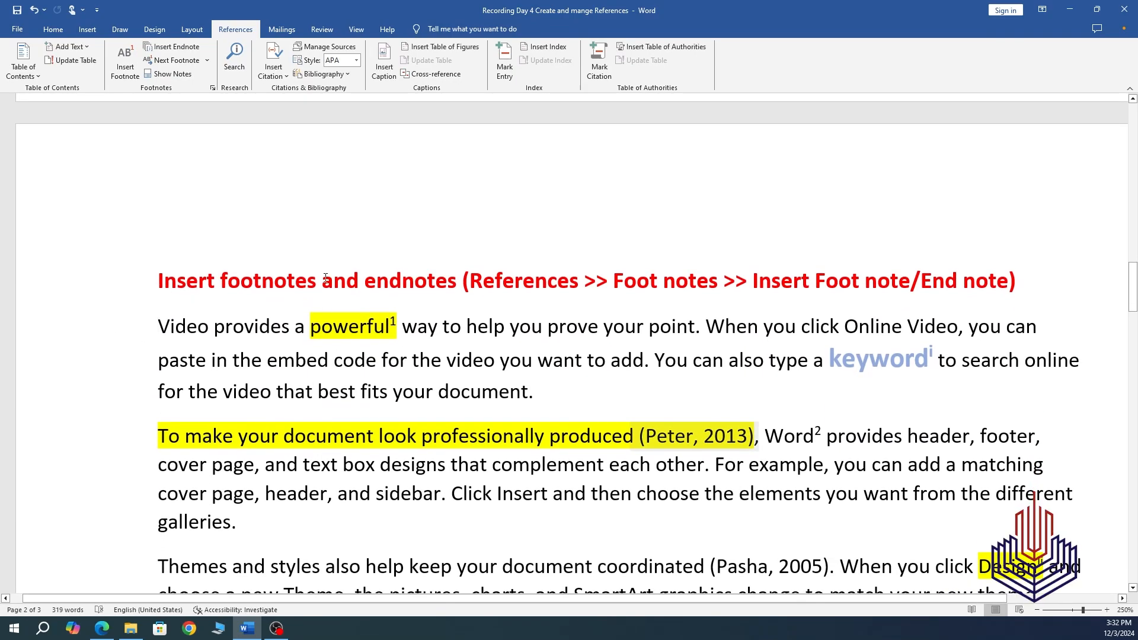
pyautogui.press('Return')
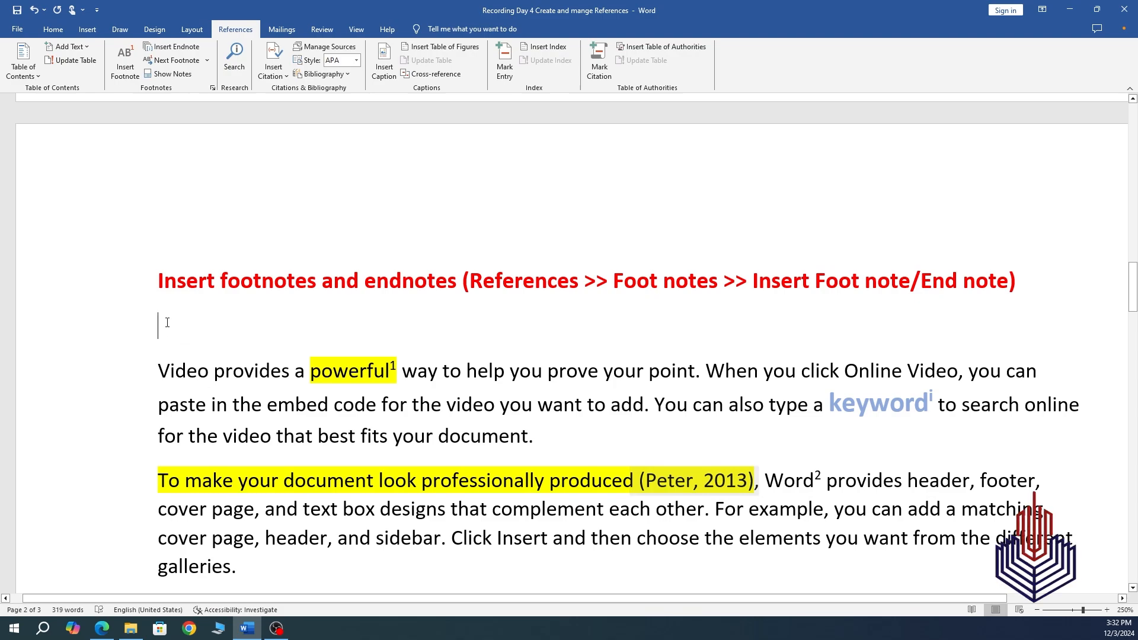
# - Examine the built-in table of contents styles and the Custom Table of Contents settings without inserting a table
pyautogui.click(29, 70)
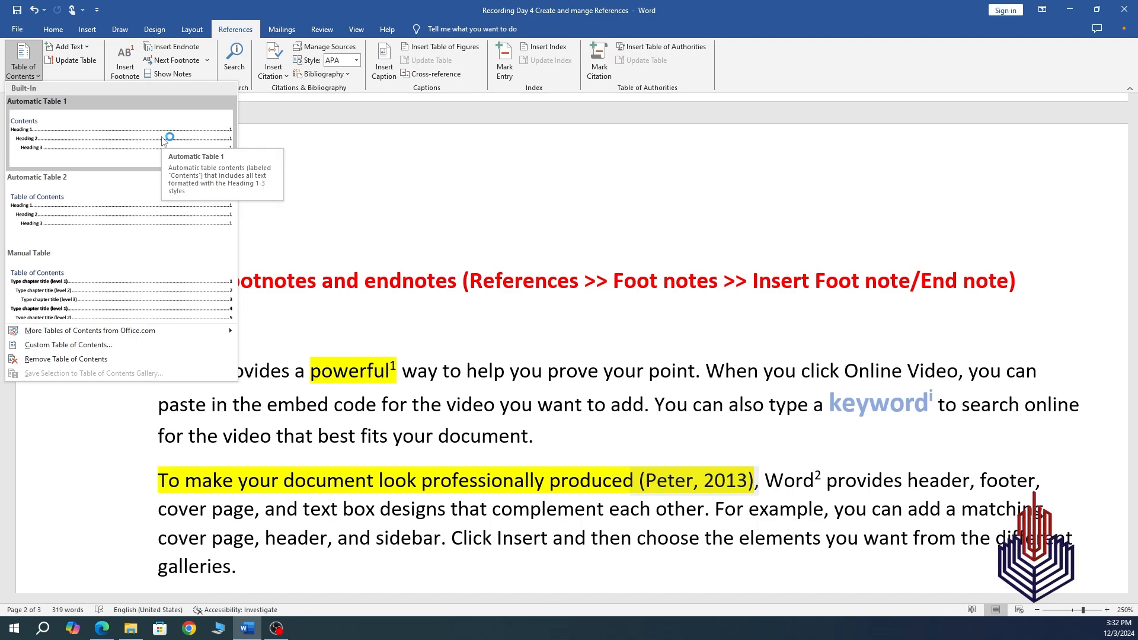
pyautogui.click(79, 152)
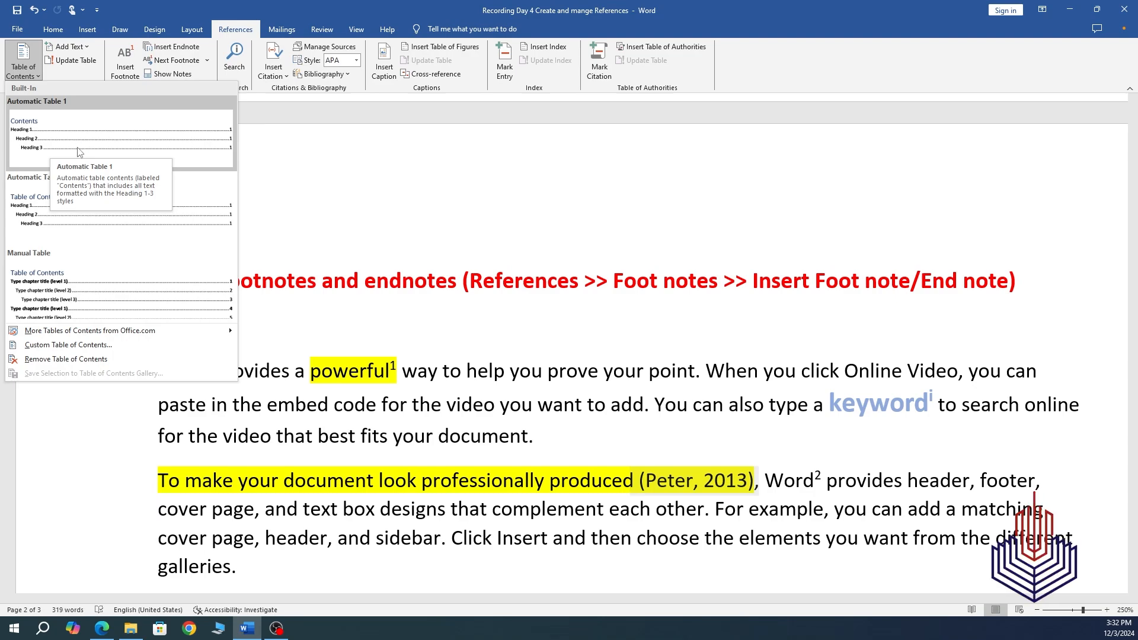
pyautogui.click(102, 350)
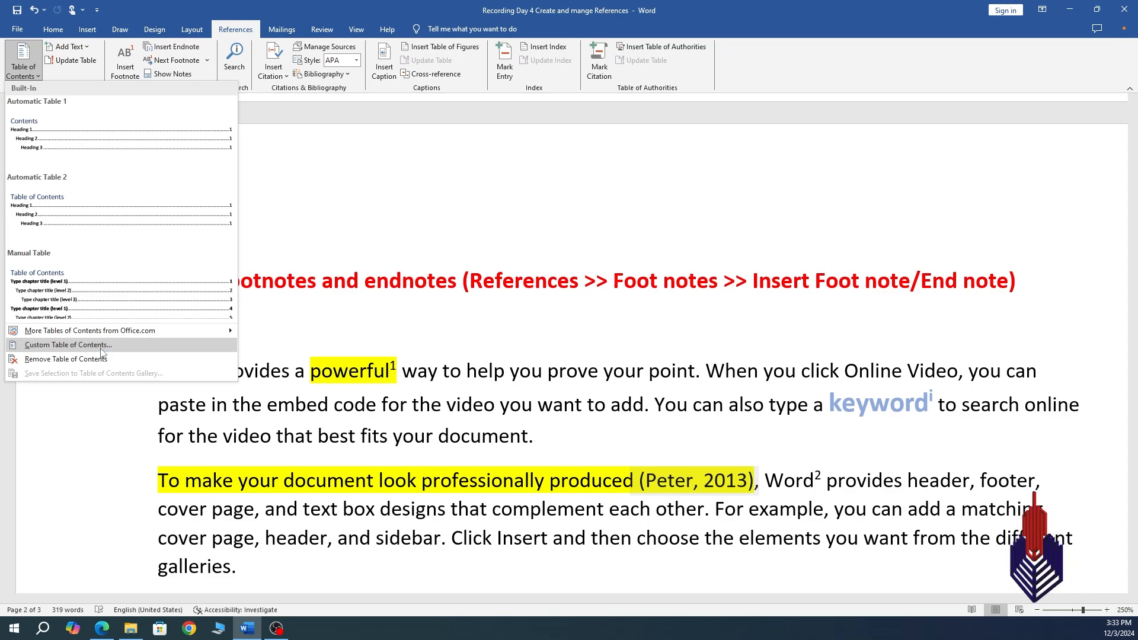
pyautogui.click(101, 349)
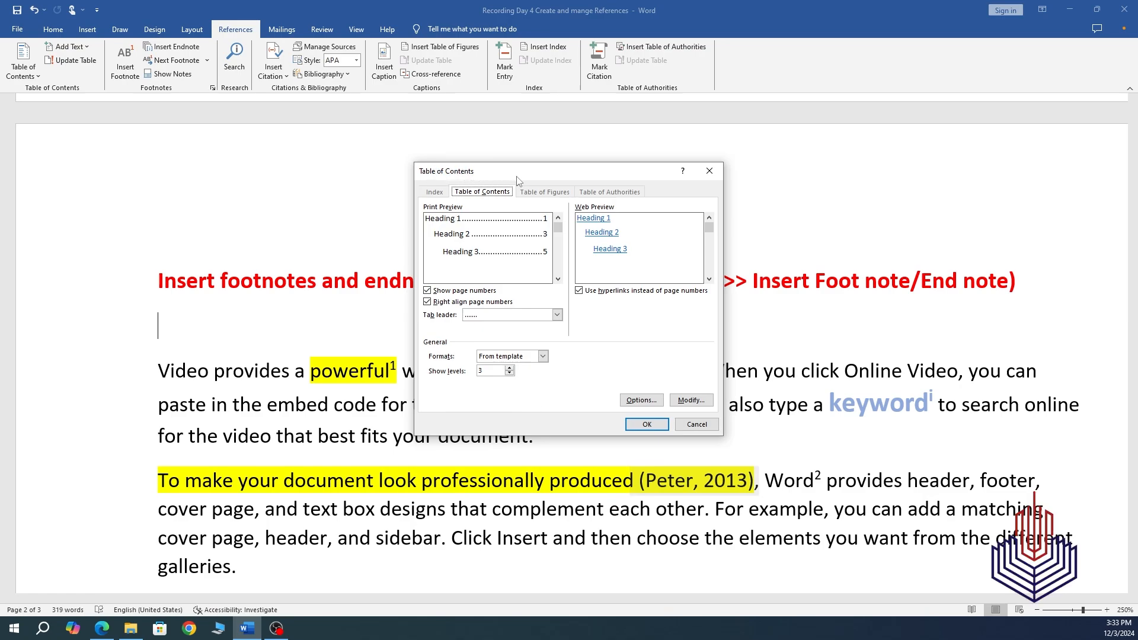
pyautogui.click(698, 424)
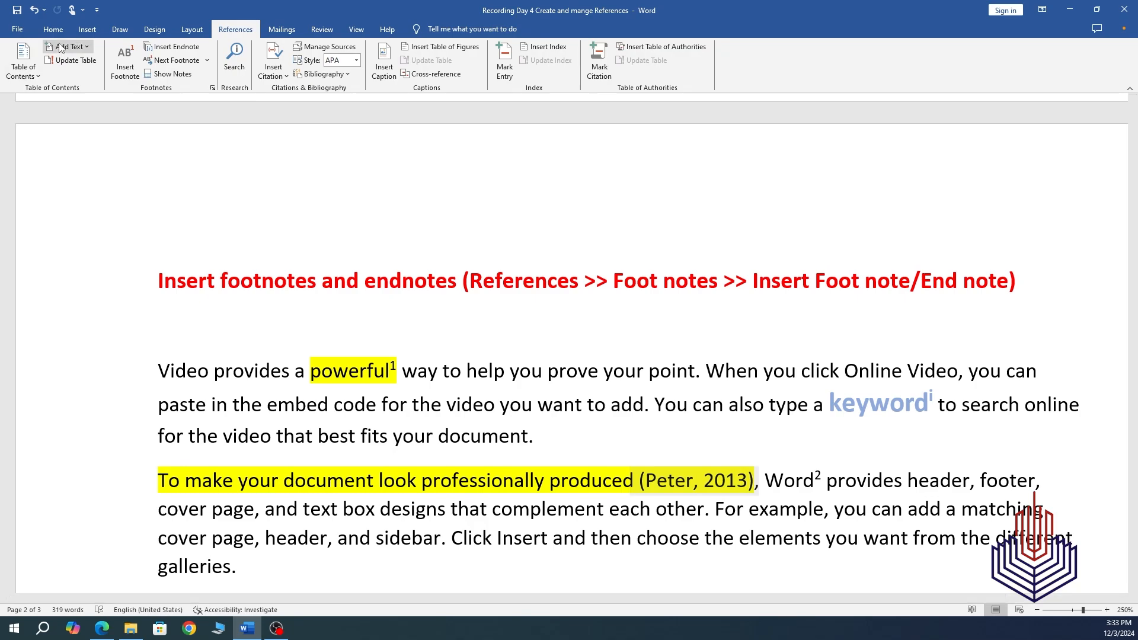
pyautogui.click(36, 77)
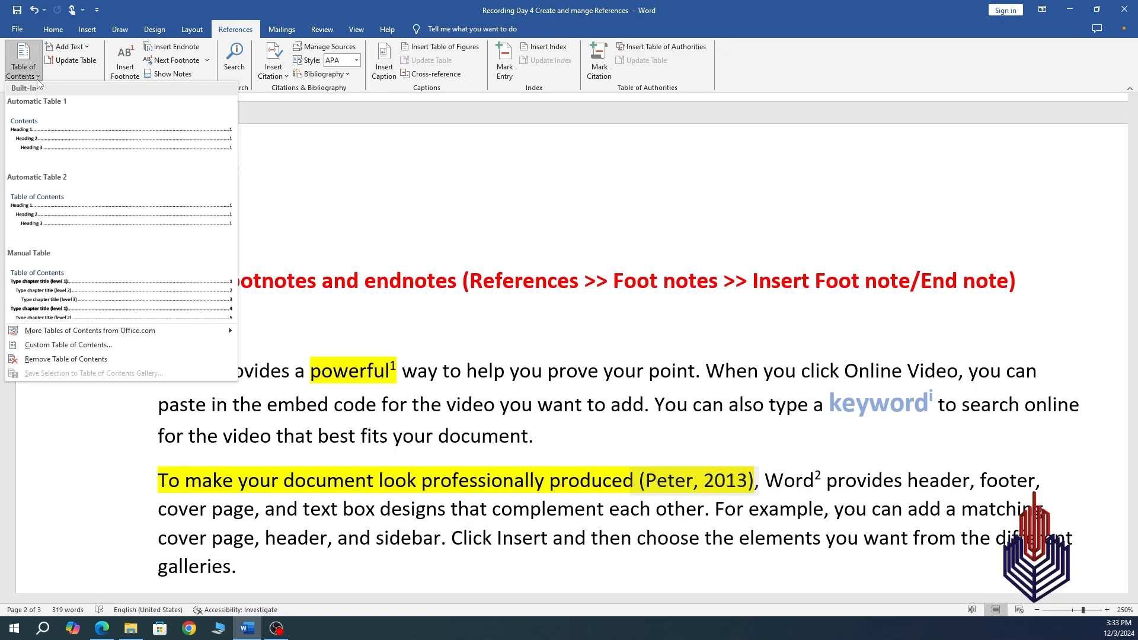
pyautogui.click(42, 351)
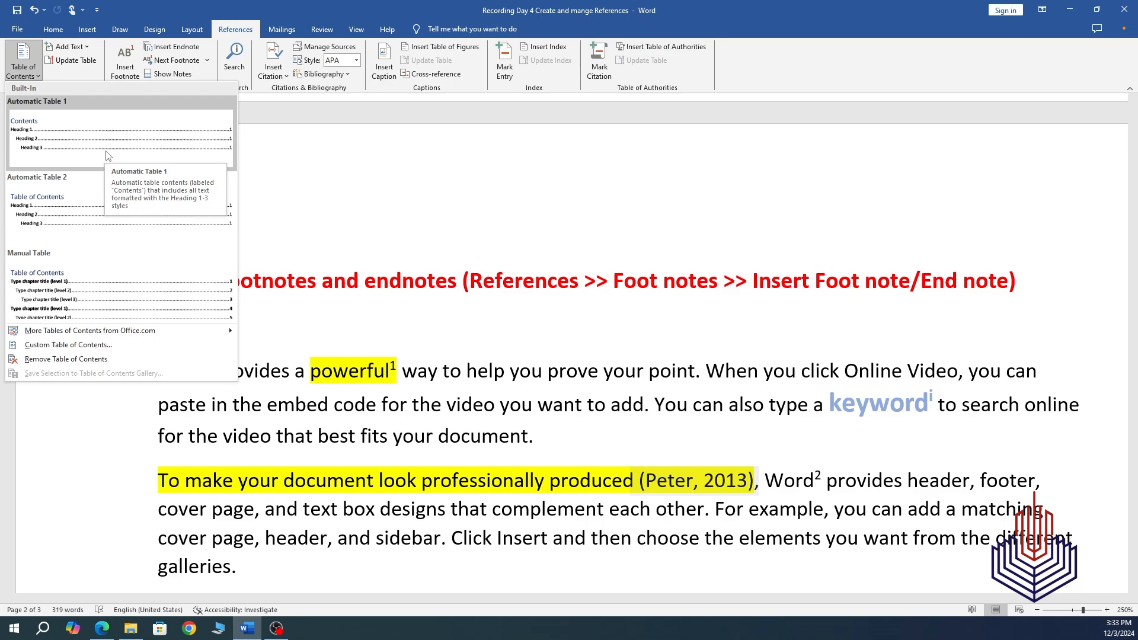
pyautogui.click(364, 183)
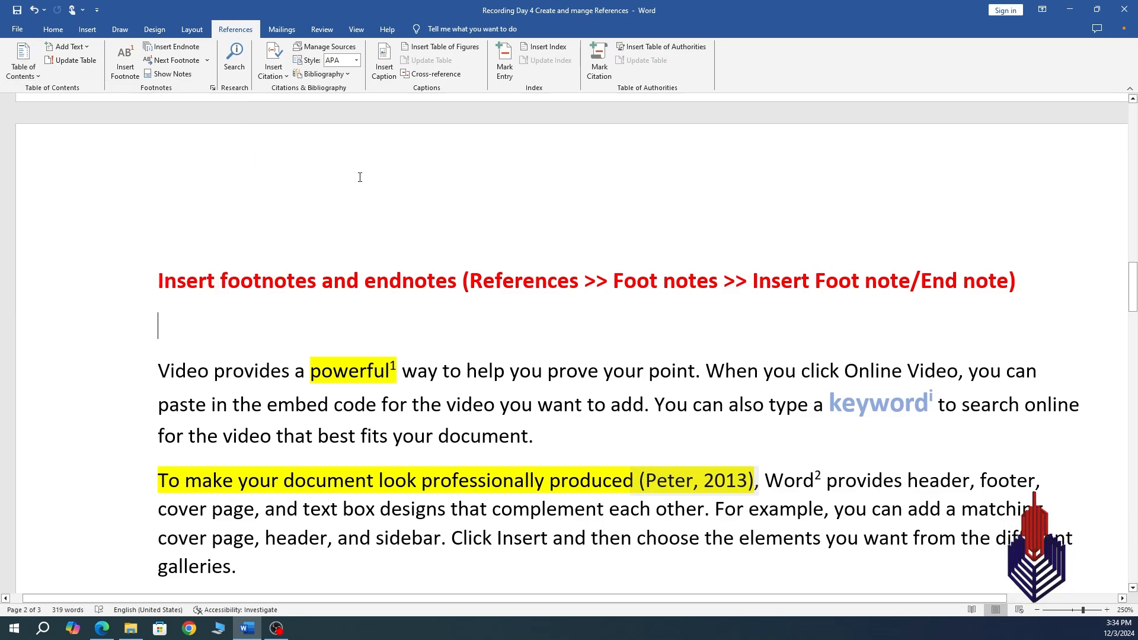